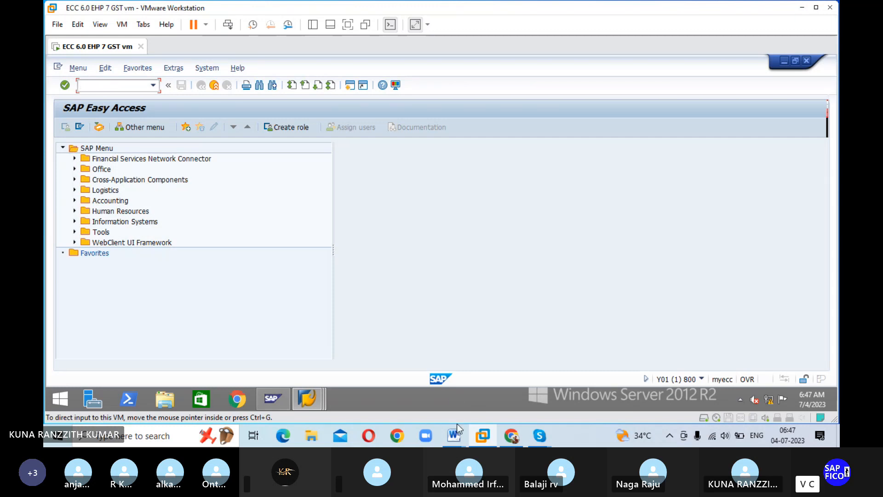
Step: Open the DUNNING CONFIGURATIONS document in Word, maximize it and review the list of dunning configuration tasks and transaction codes
{"action": "mouse_move", "coordinate": [455, 432]}
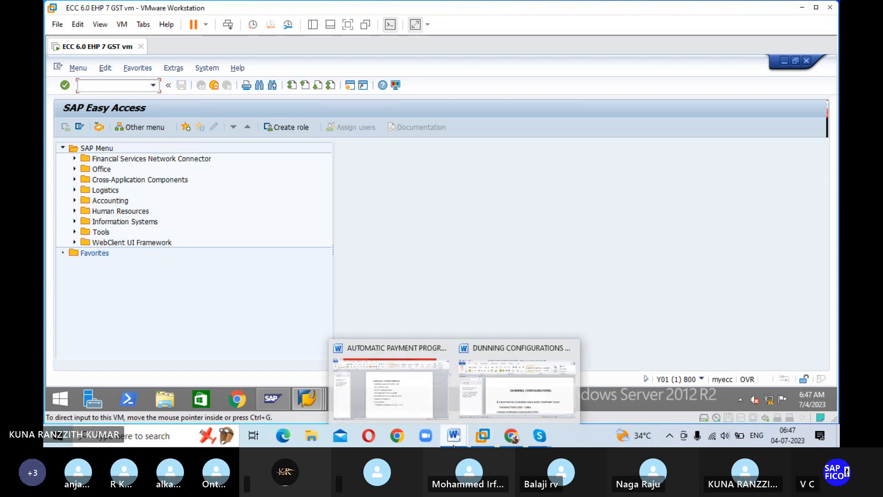
{"action": "left_click", "coordinate": [485, 400]}
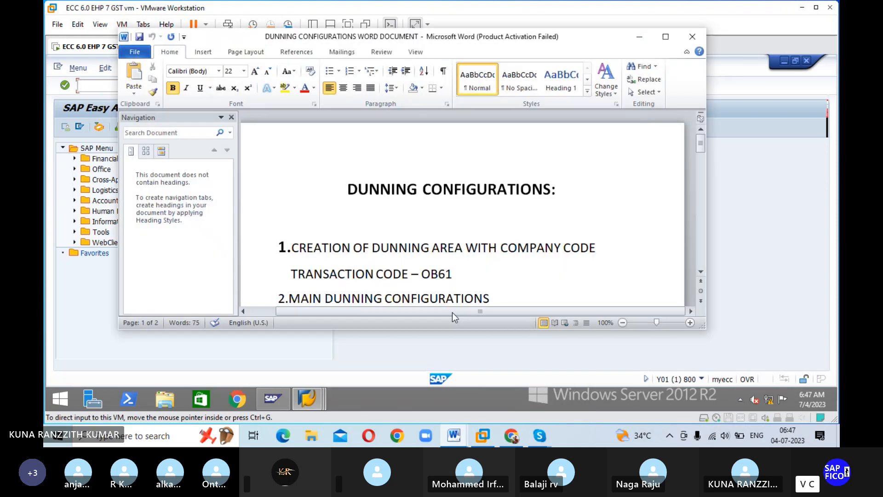
{"action": "left_click", "coordinate": [666, 37]}
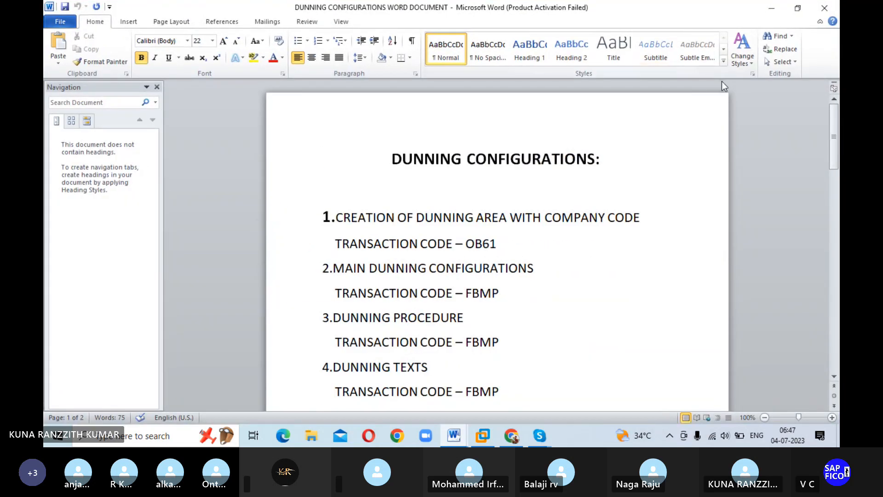
{"action": "left_click", "coordinate": [721, 81]}
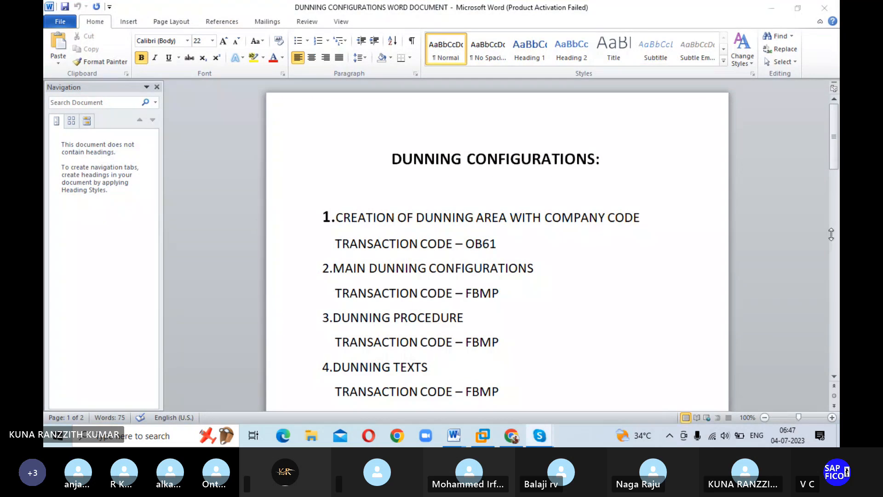
{"action": "scroll", "coordinate": [742, 141], "scroll_direction": "down", "scroll_amount": 3}
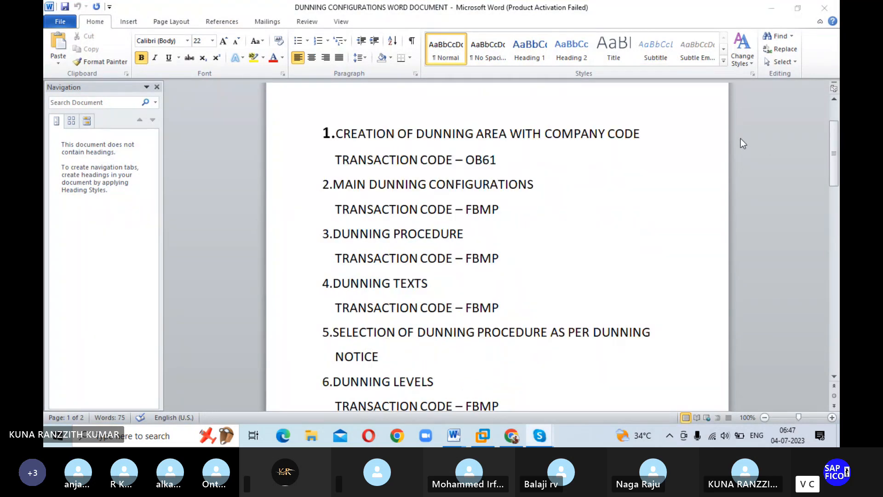
{"action": "scroll", "coordinate": [743, 144], "scroll_direction": "down", "scroll_amount": 2}
{"action": "scroll", "coordinate": [743, 143], "scroll_direction": "up", "scroll_amount": 2}
Step: Switch back to the SAP session in VMware and open transaction OB61 for dunning areas
{"action": "left_click", "coordinate": [482, 437]}
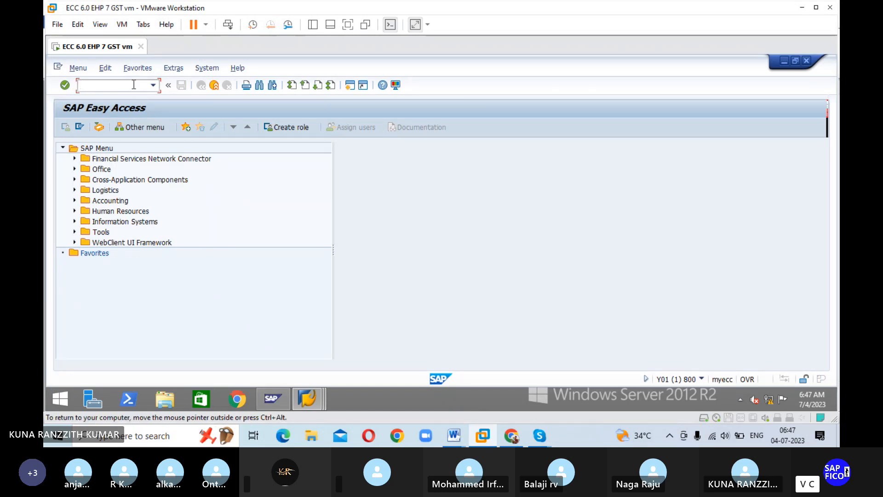
{"action": "type", "text": "OB61"}
{"action": "key", "text": "Return"}
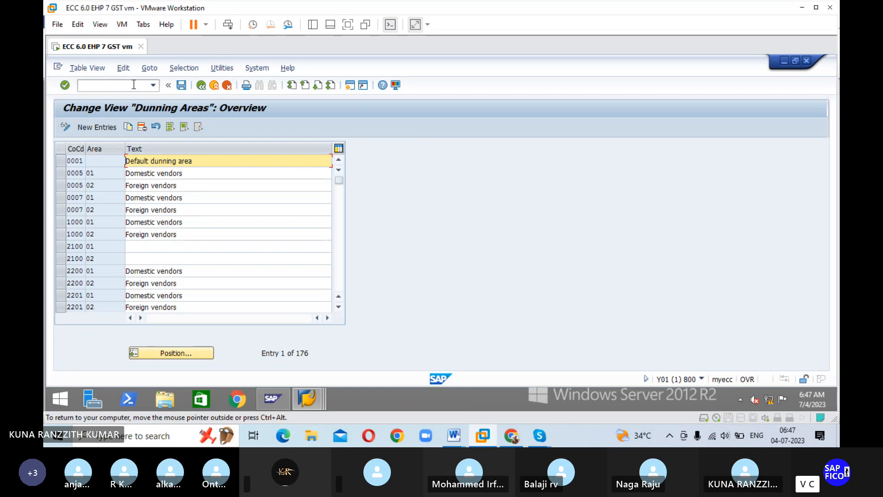
Step: Start a new dunning area entry with company code ESHA and area RA
{"action": "left_click", "coordinate": [98, 128]}
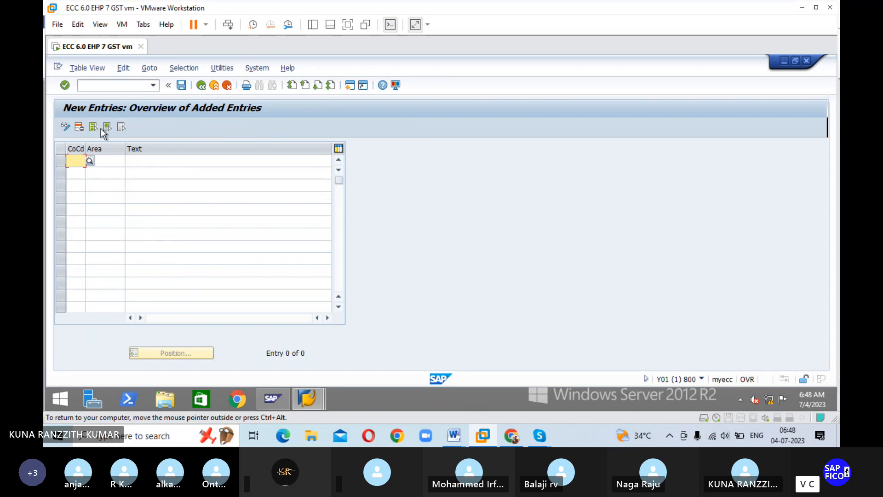
{"action": "type", "text": "ESHA"}
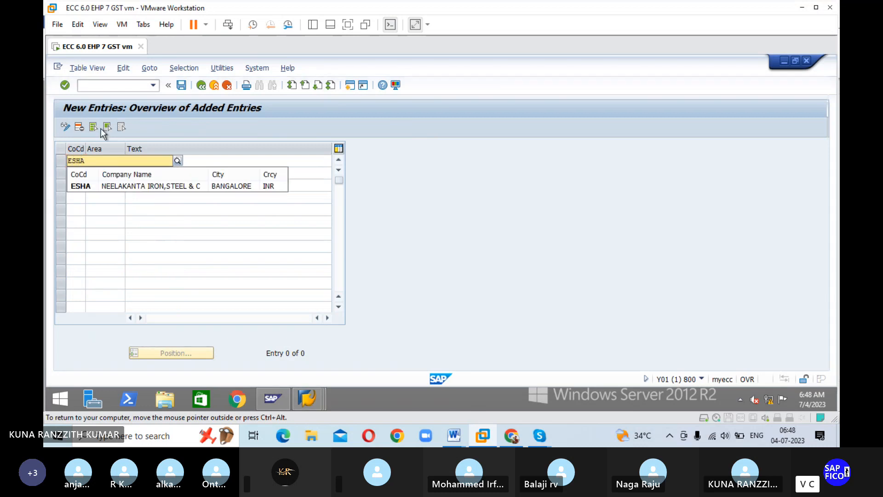
{"action": "key", "text": "Tab"}
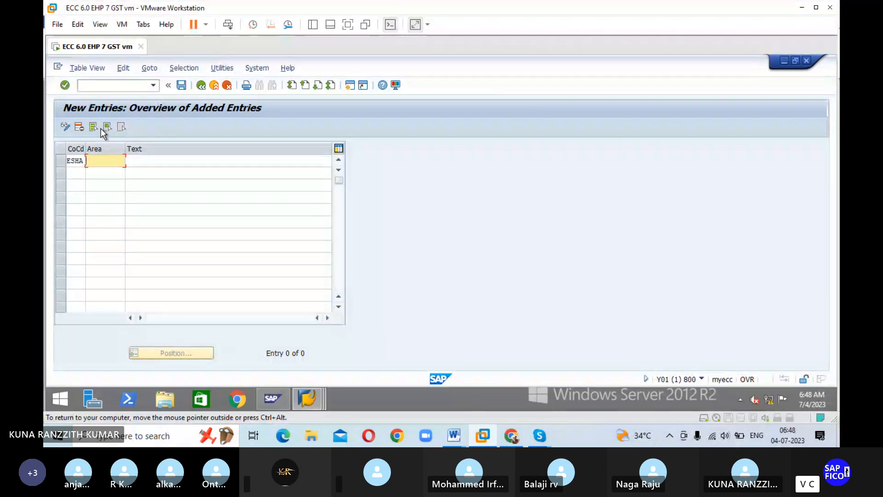
{"action": "type", "text": "RA"}
{"action": "key", "text": "Tab"}
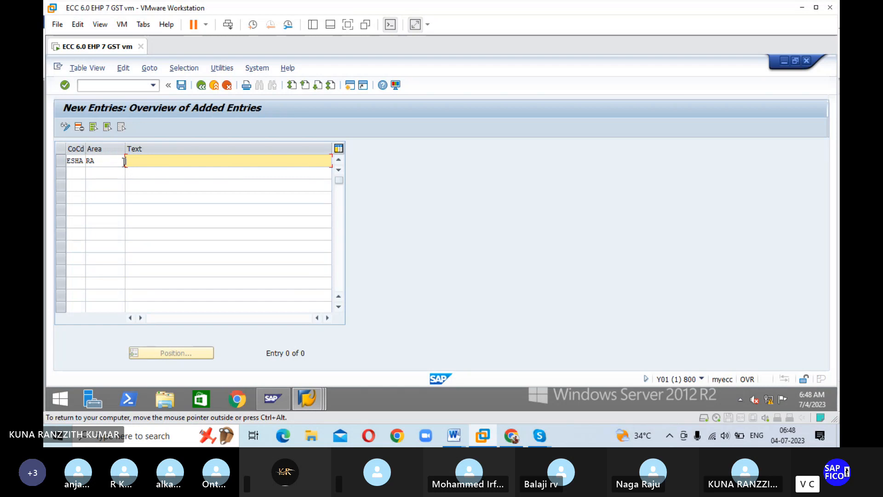
Step: Enter the text DUNNING AREA FOR ESHA for the new dunning area and confirm the entry
{"action": "type", "text": "DUNNING ARE"}
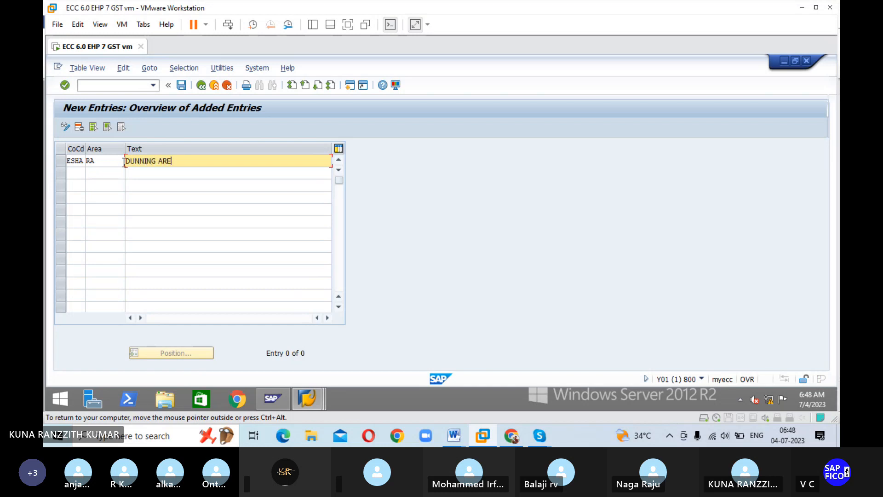
{"action": "type", "text": "A FOR ESHA"}
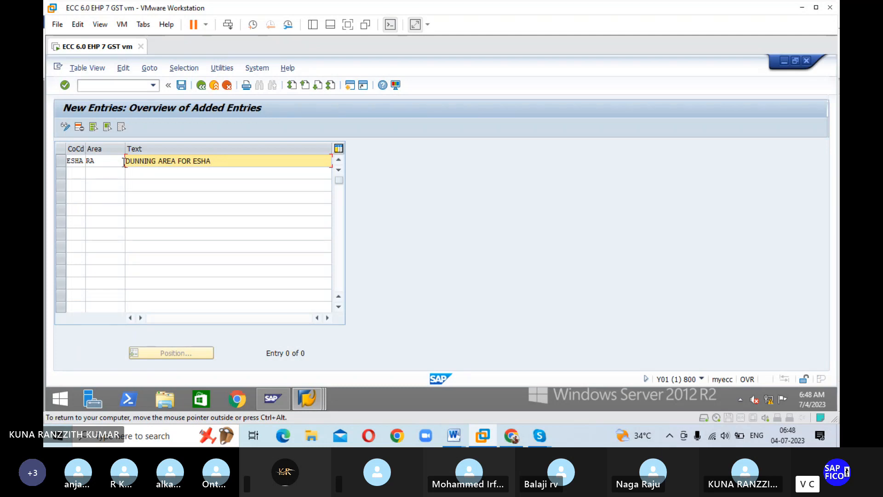
{"action": "key", "text": "Return"}
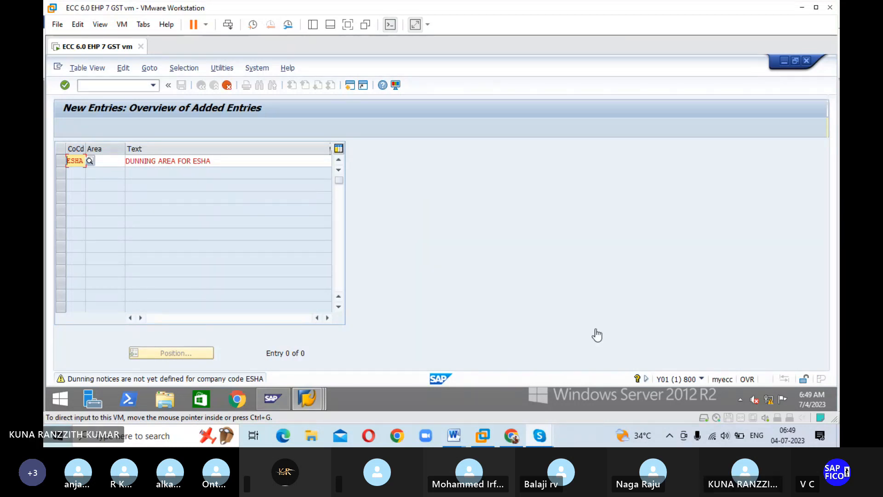
{"action": "left_click", "coordinate": [523, 268]}
{"action": "key", "text": "Return"}
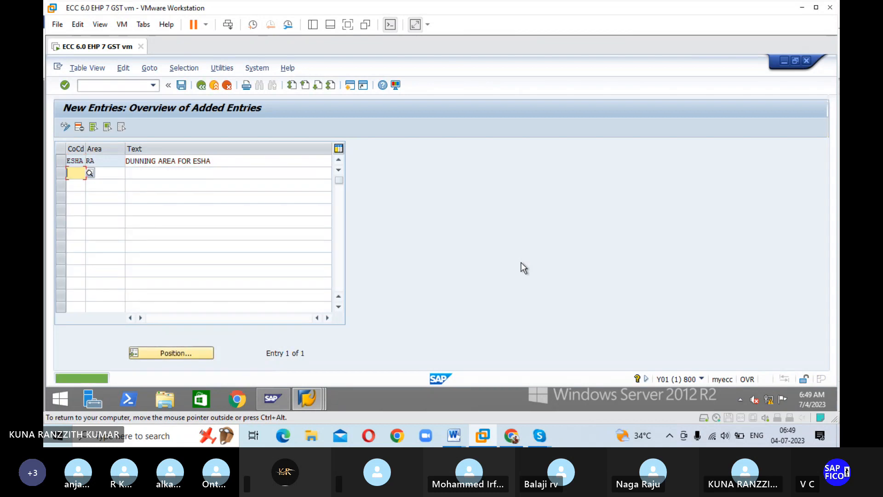
Step: Save the new dunning area in the own customizing request for NEELAKANTA IRON, STEEL & CO COMPANY and leave the entry screen
{"action": "left_click", "coordinate": [182, 86]}
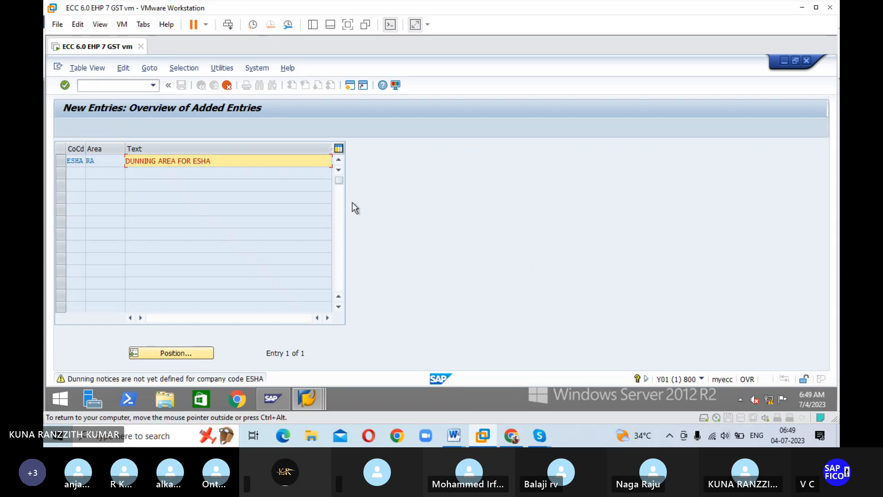
{"action": "key", "text": "Return"}
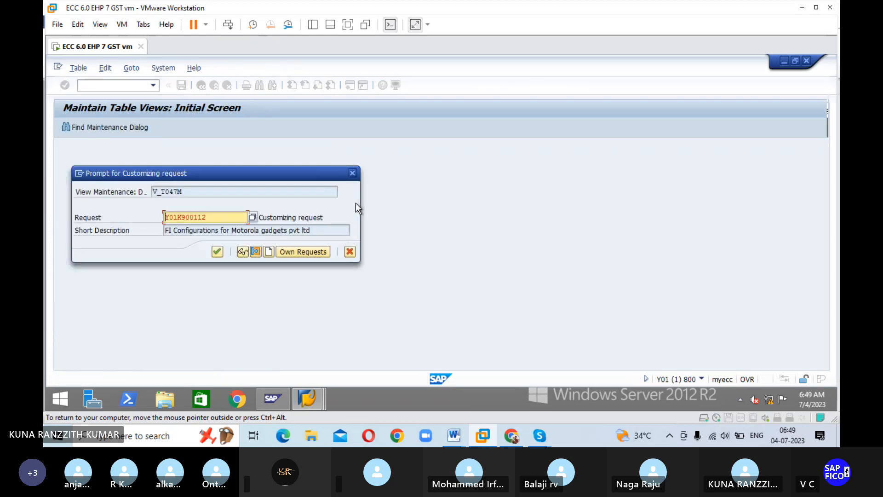
{"action": "left_click", "coordinate": [287, 252]}
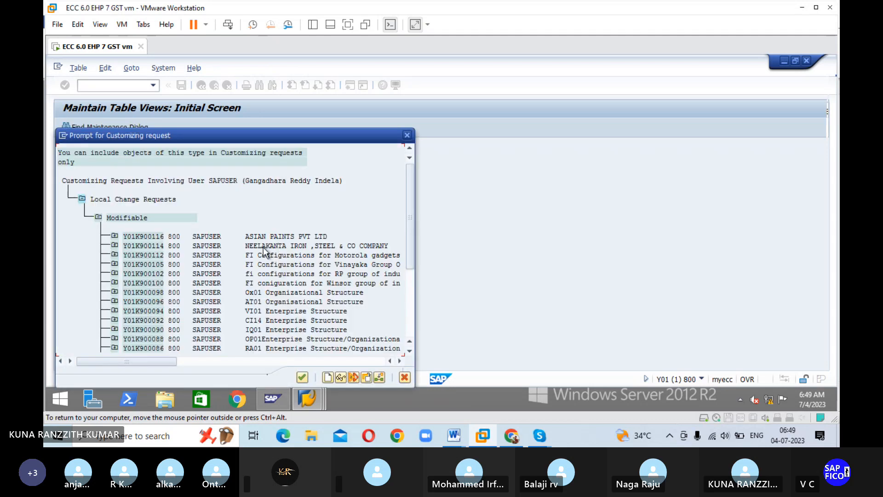
{"action": "left_click", "coordinate": [263, 246]}
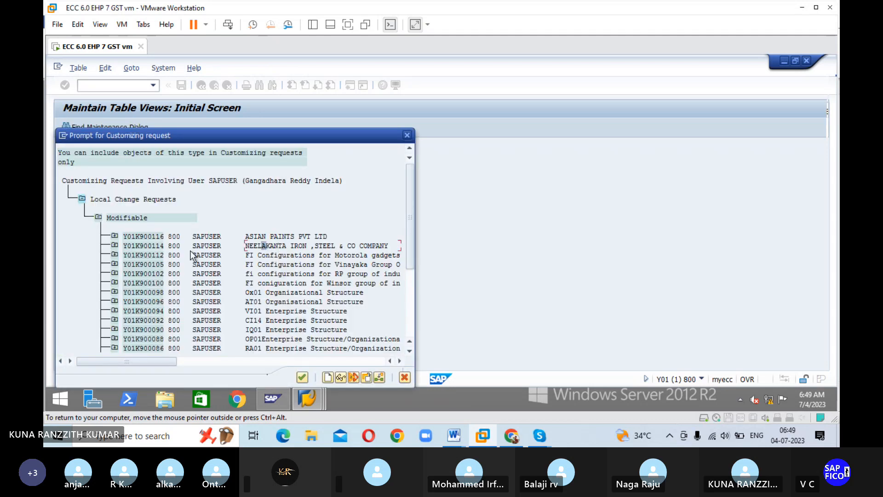
{"action": "left_click", "coordinate": [301, 378]}
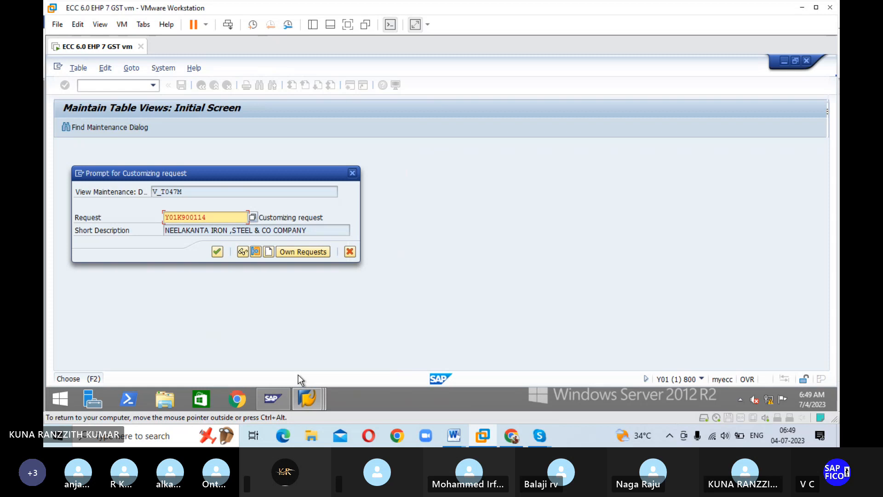
{"action": "left_click", "coordinate": [217, 252]}
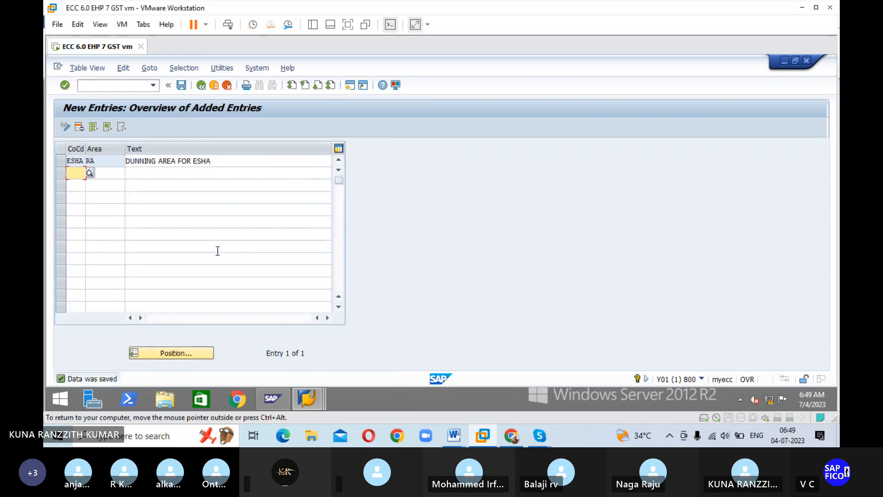
{"action": "left_click", "coordinate": [203, 89]}
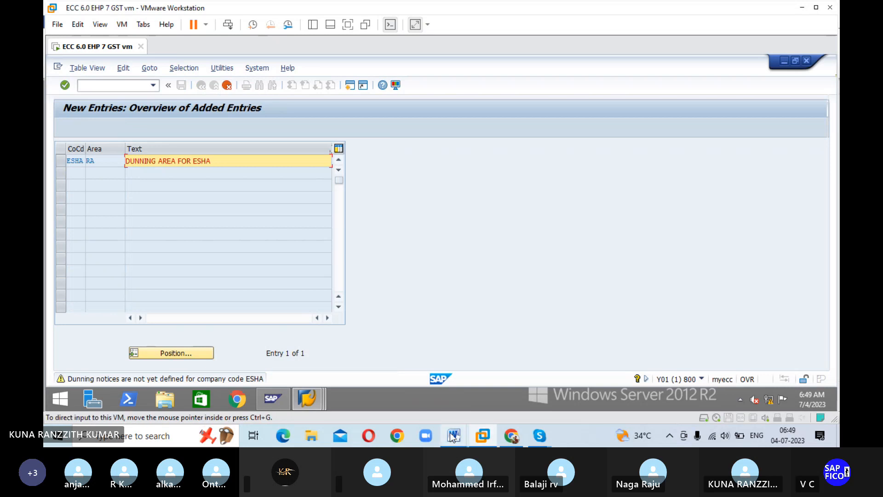
Step: Check the dunning configurations document in Word for the next task and its transaction code
{"action": "mouse_move", "coordinate": [454, 435]}
{"action": "left_click", "coordinate": [512, 389]}
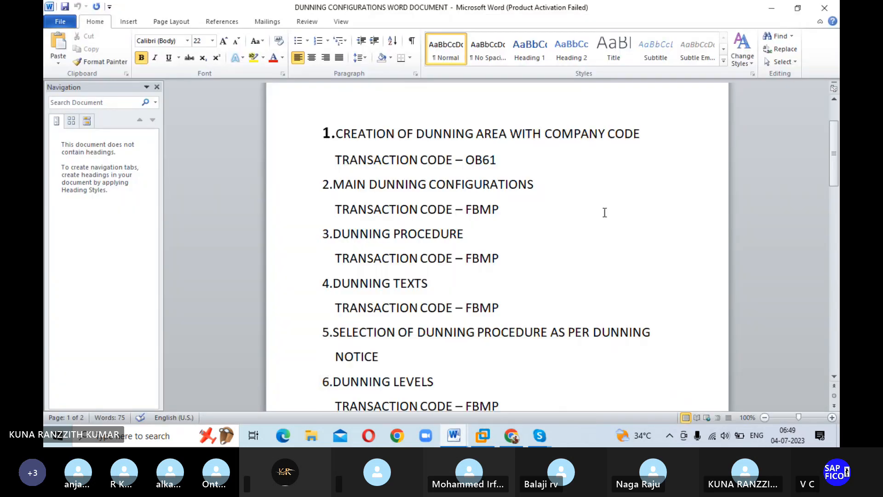
{"action": "scroll", "coordinate": [613, 207], "scroll_direction": "down", "scroll_amount": 1}
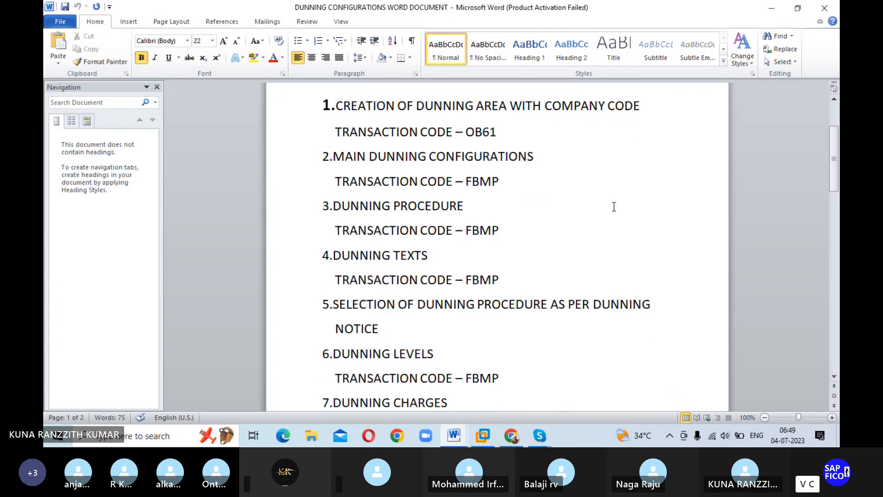
Step: Return to the SAP session and open transaction FBMP with the /N prefix to view the dunning procedure list
{"action": "left_click", "coordinate": [482, 435]}
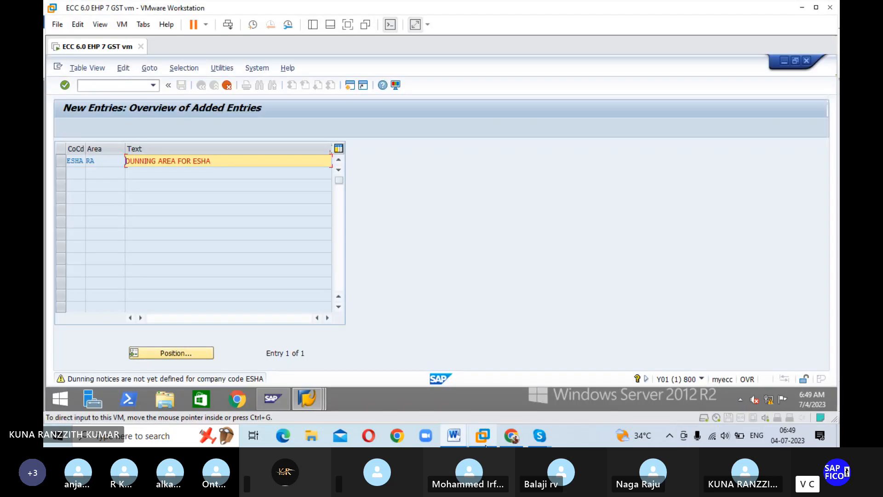
{"action": "left_click", "coordinate": [114, 85]}
{"action": "type", "text": "/N"}
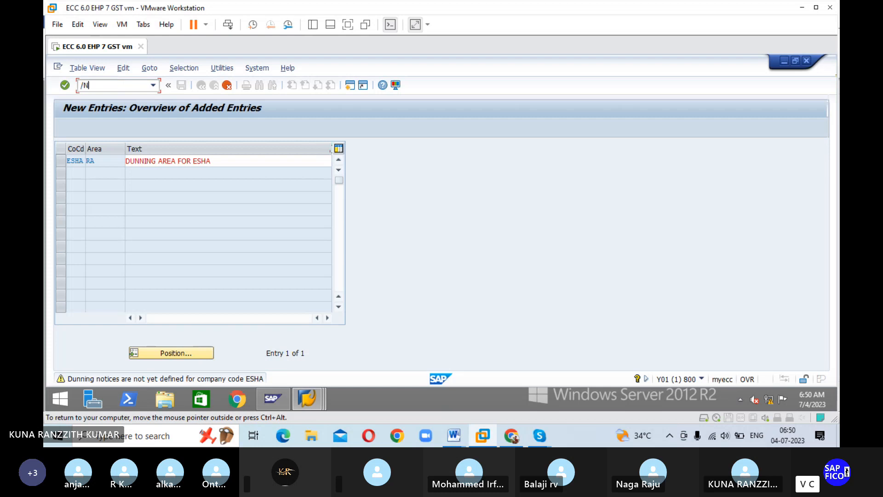
{"action": "type", "text": "FBMP"}
{"action": "key", "text": "Return"}
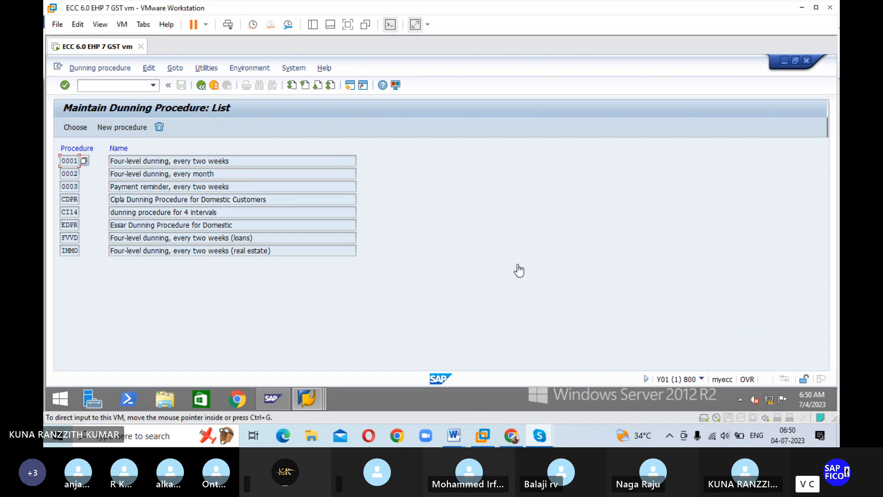
Step: Reopen transaction OB61 and position the dunning areas overview at company code ESHA, dunning area RA
{"action": "left_click", "coordinate": [118, 84]}
{"action": "type", "text": "/"}
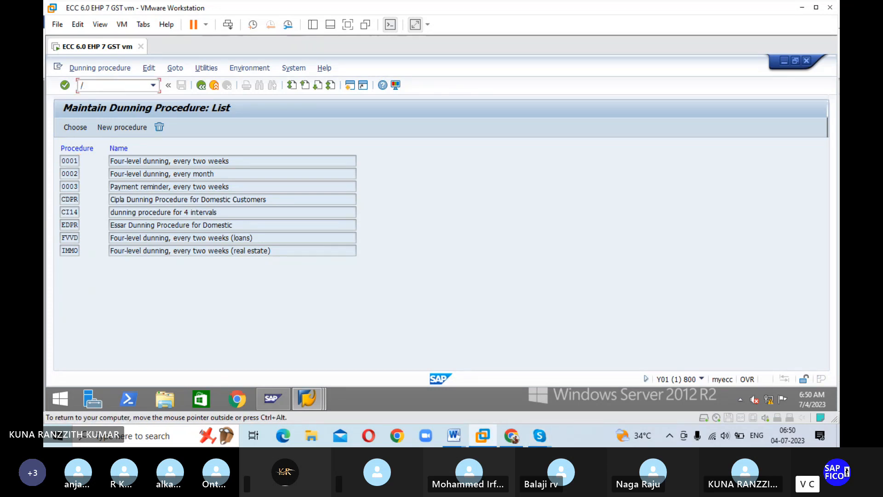
{"action": "type", "text": "NOB6"}
{"action": "key", "text": "Return"}
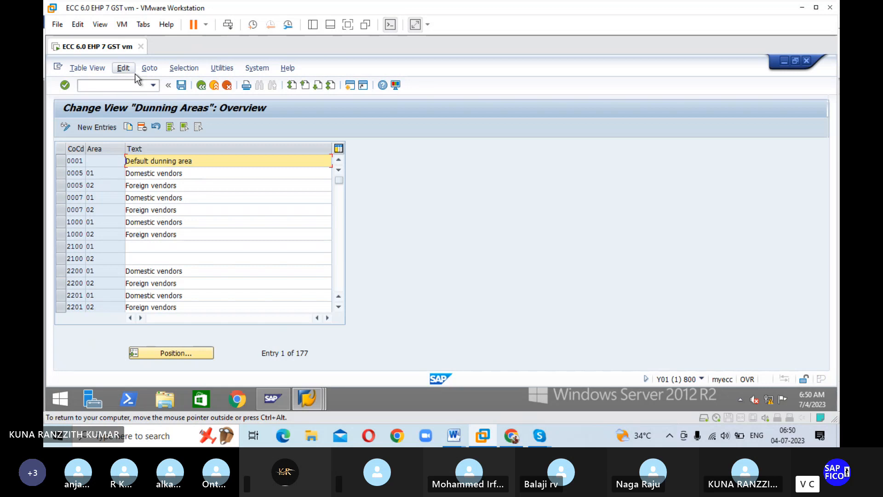
{"action": "left_click", "coordinate": [176, 351]}
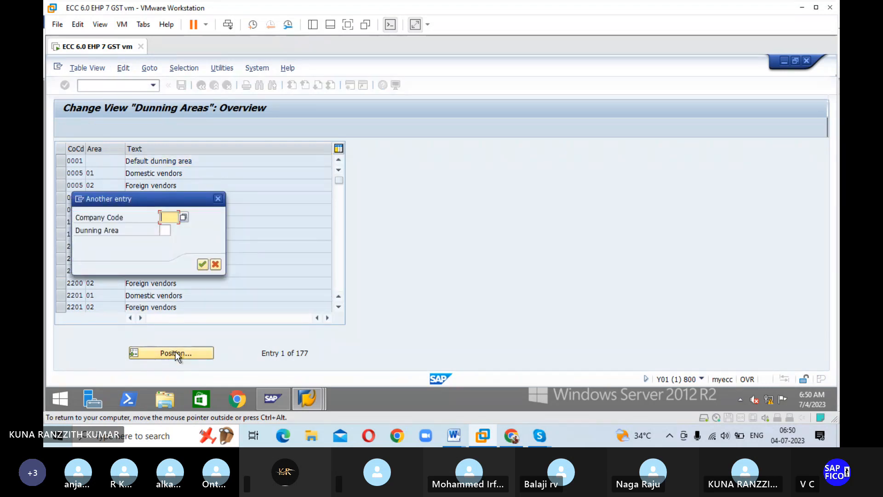
{"action": "type", "text": "ESHA"}
{"action": "key", "text": "Tab"}
{"action": "type", "text": "RA"}
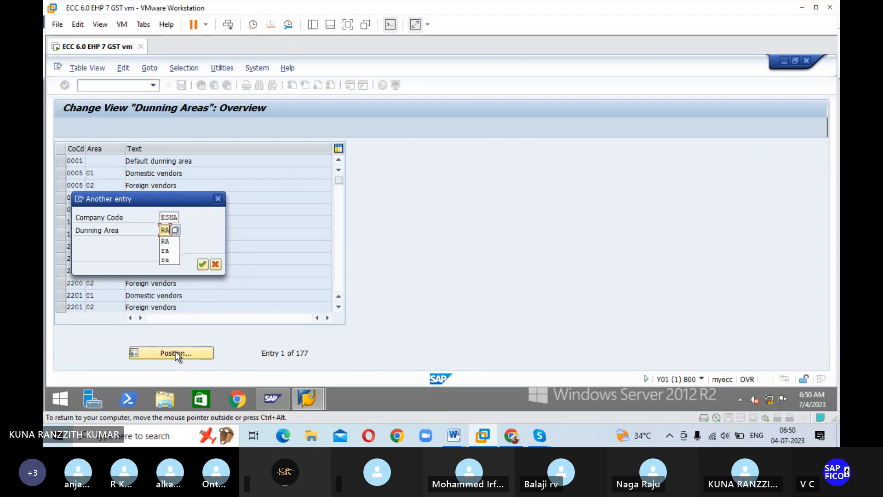
{"action": "left_click", "coordinate": [202, 264]}
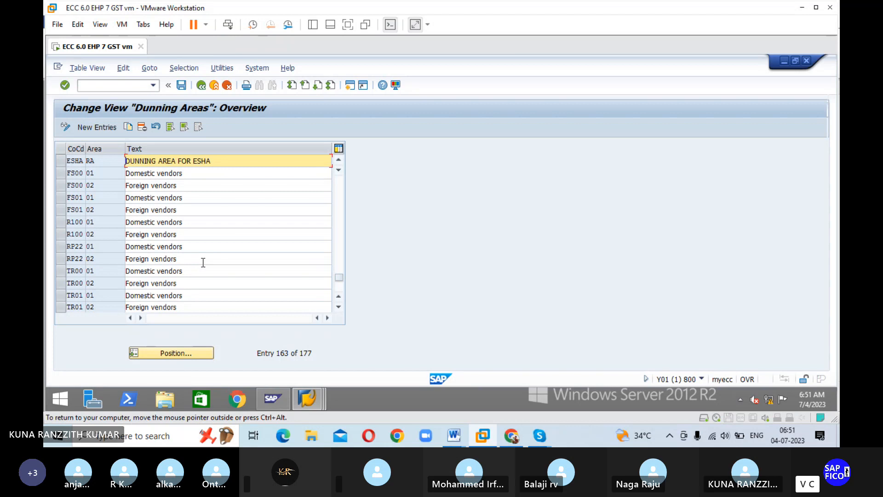
Step: Leave the dunning areas overview with the /N command and return to the SAP Easy Access screen
{"action": "left_click", "coordinate": [117, 86]}
{"action": "type", "text": "/N"}
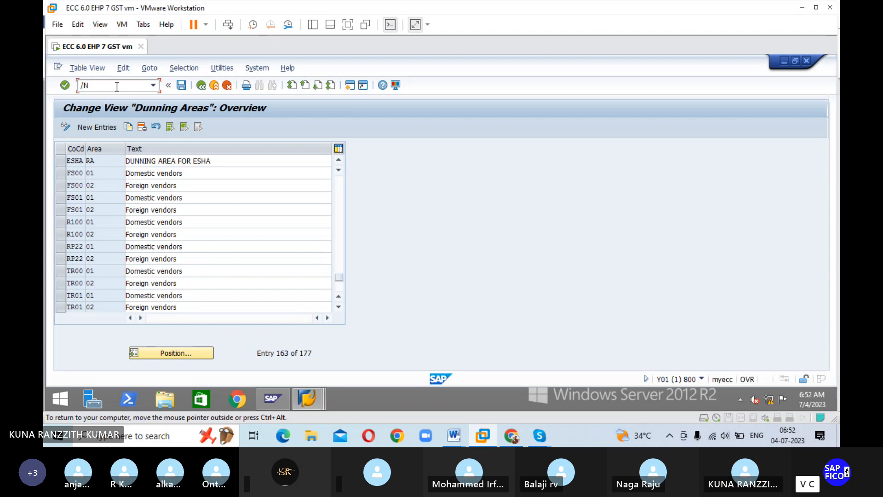
{"action": "key", "text": "Return"}
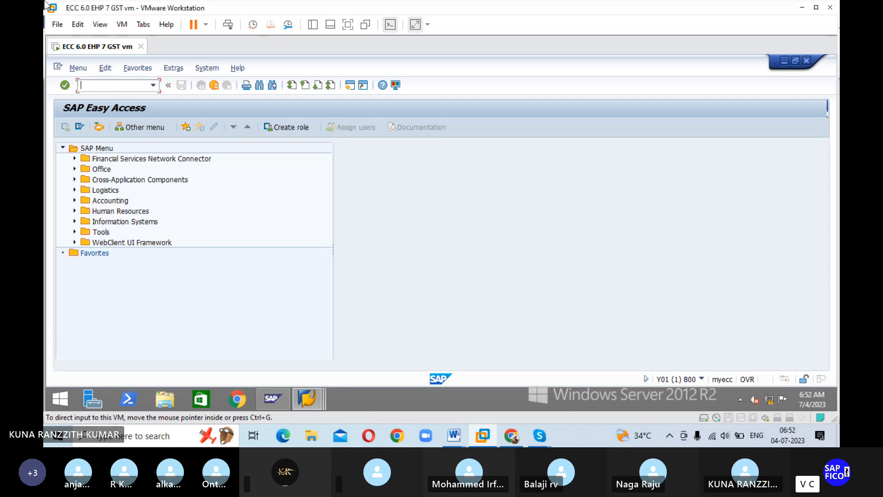
{"action": "left_click", "coordinate": [98, 85]}
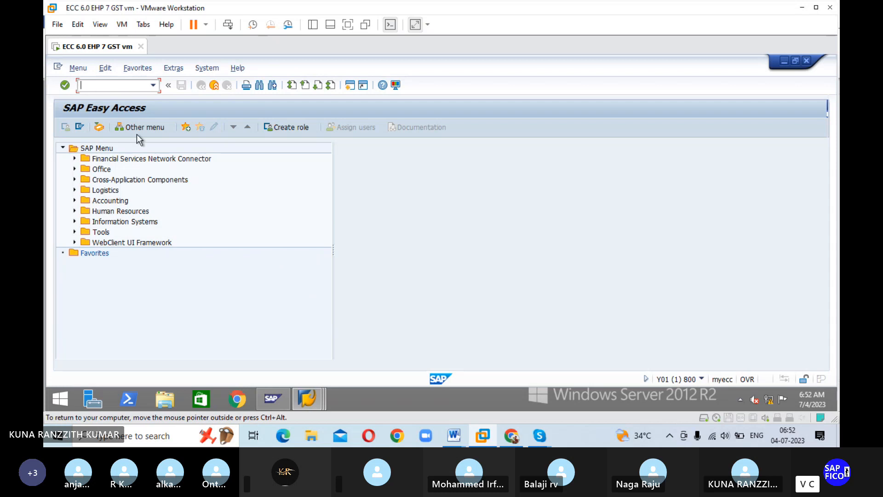
Step: Open transaction FBMP and start a new dunning procedure
{"action": "type", "text": "FBMP"}
{"action": "key", "text": "Return"}
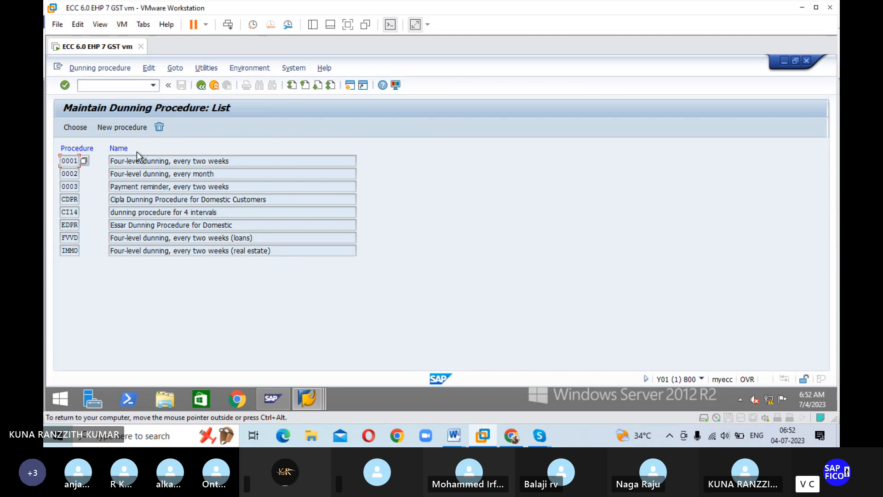
{"action": "left_click", "coordinate": [122, 127]}
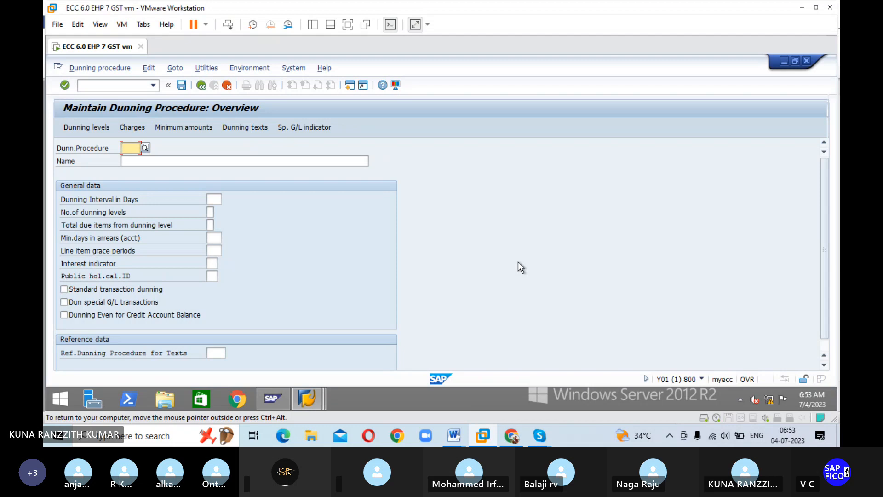
Step: Enter ES23 as the dunning procedure key and DUNNING PROCEDURE FOR ESHA as its name
{"action": "type", "text": "ES"}
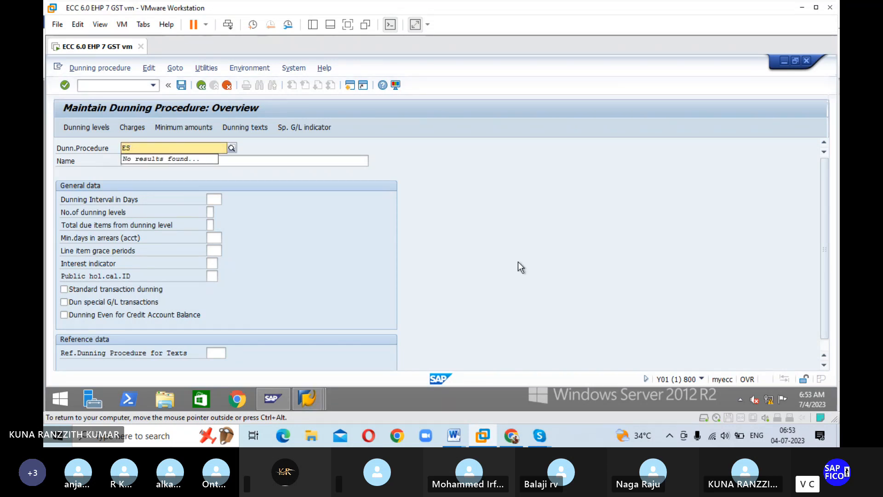
{"action": "type", "text": "23"}
{"action": "key", "text": "Tab"}
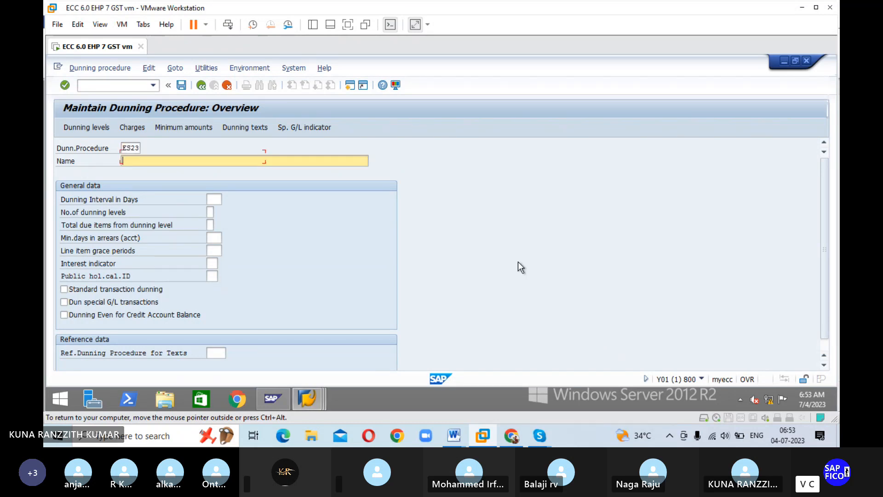
{"action": "type", "text": "DUNNING PROCEDURE D"}
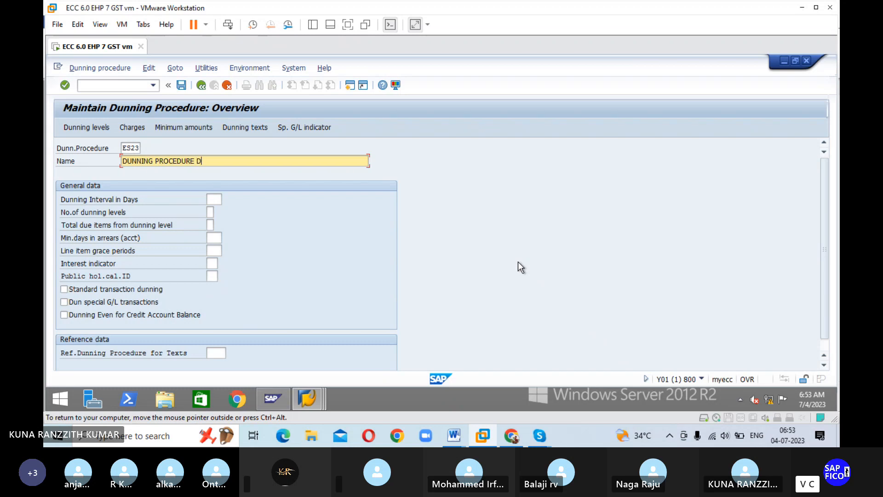
{"action": "key", "text": "BackSpace"}
{"action": "type", "text": "FOR ESHA"}
{"action": "key", "text": "Tab"}
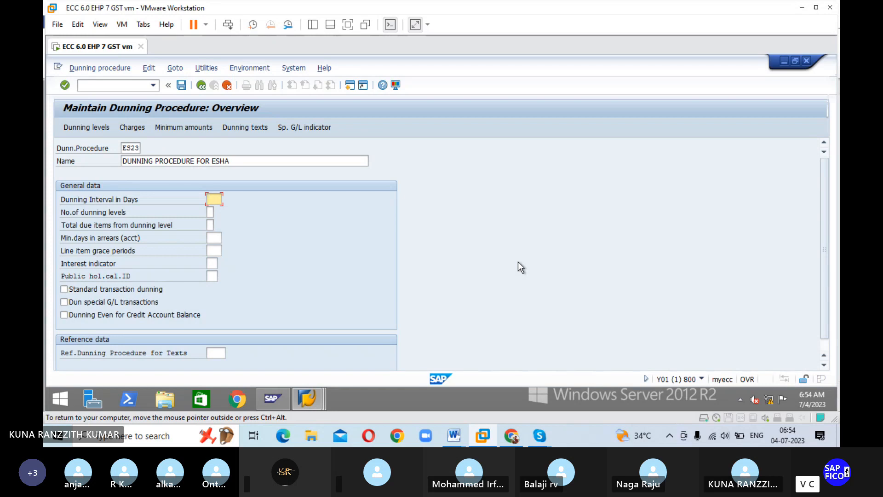
Step: Set the dunning interval to 2 days and the line item grace periods to 2 for procedure ES23
{"action": "type", "text": "2"}
{"action": "key", "text": "Tab"}
{"action": "key", "text": "Tab"}
{"action": "key", "text": "Tab"}
{"action": "key", "text": "Tab"}
{"action": "type", "text": "2"}
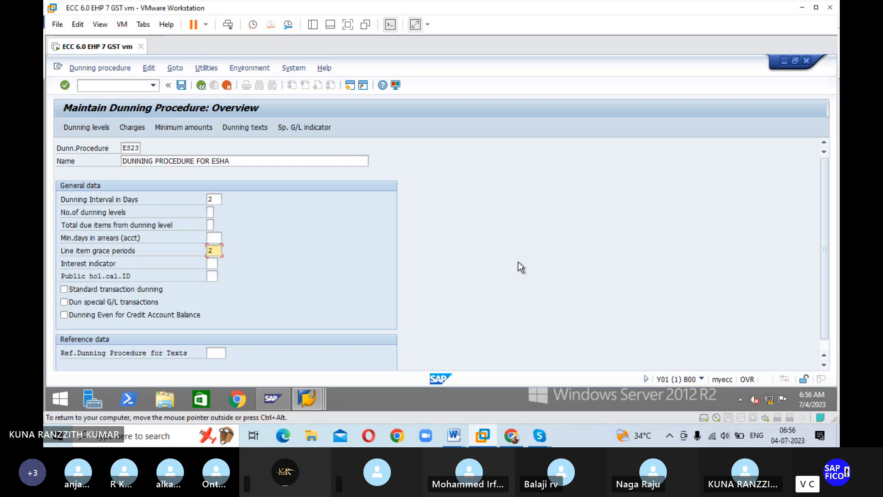
Step: Enable standard transaction dunning for procedure ES23 and set the number of dunning levels to 4
{"action": "left_click", "coordinate": [210, 211]}
{"action": "left_click", "coordinate": [64, 288]}
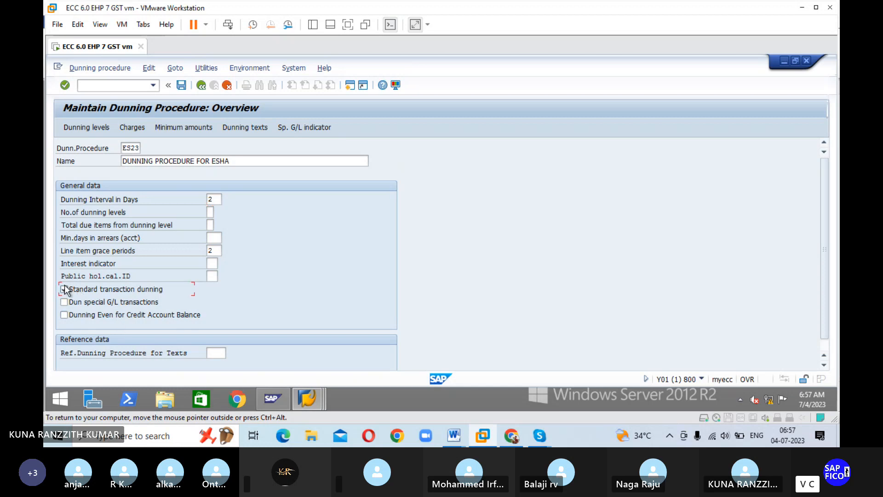
{"action": "left_click", "coordinate": [210, 211]}
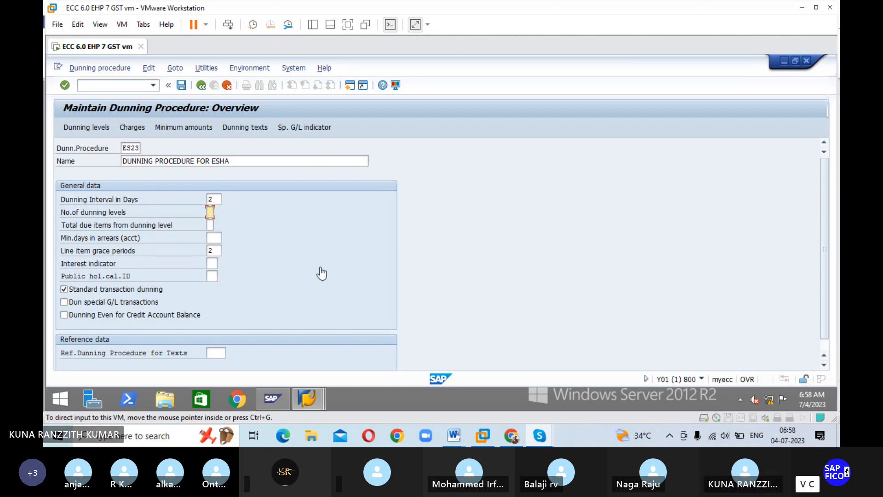
{"action": "left_click", "coordinate": [237, 222]}
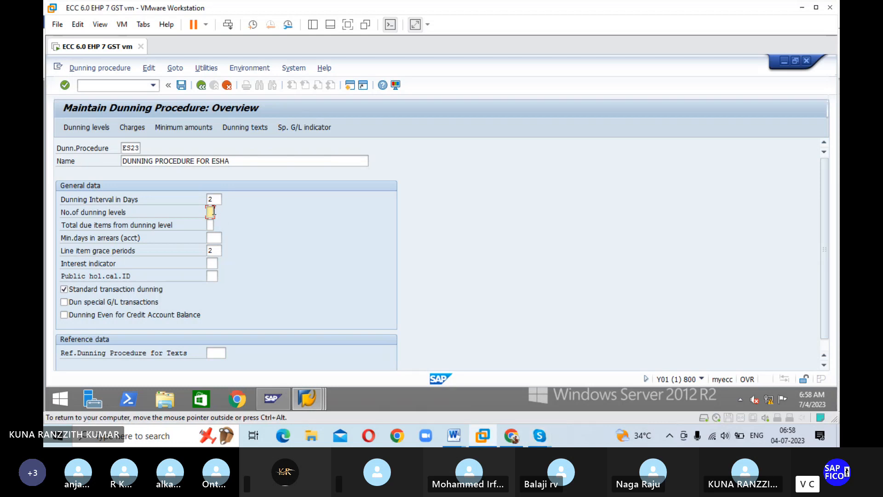
{"action": "type", "text": "4"}
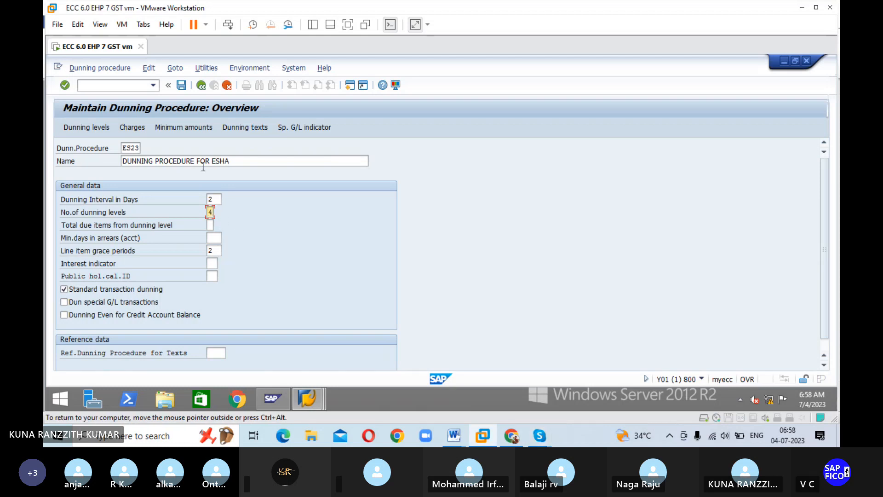
Step: Call up the dunning texts of procedure ES23 for company code ESHA with account type Customer
{"action": "left_click", "coordinate": [244, 128]}
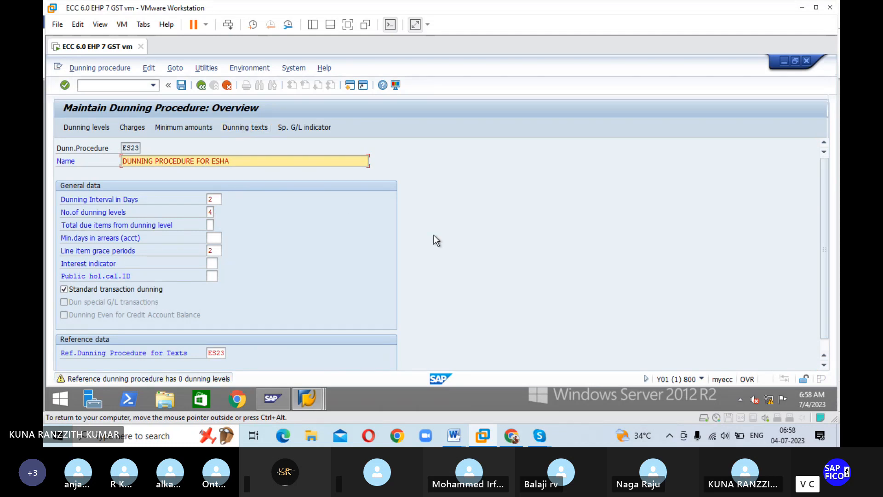
{"action": "key", "text": "Return"}
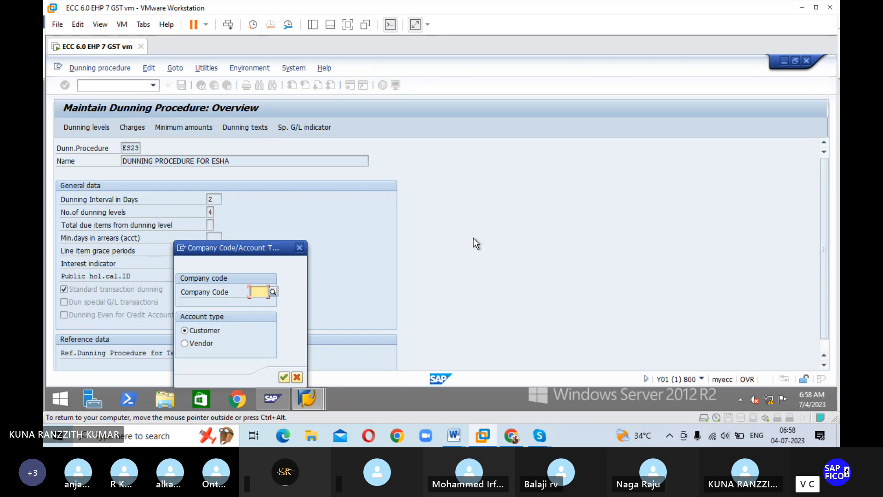
{"action": "type", "text": "E"}
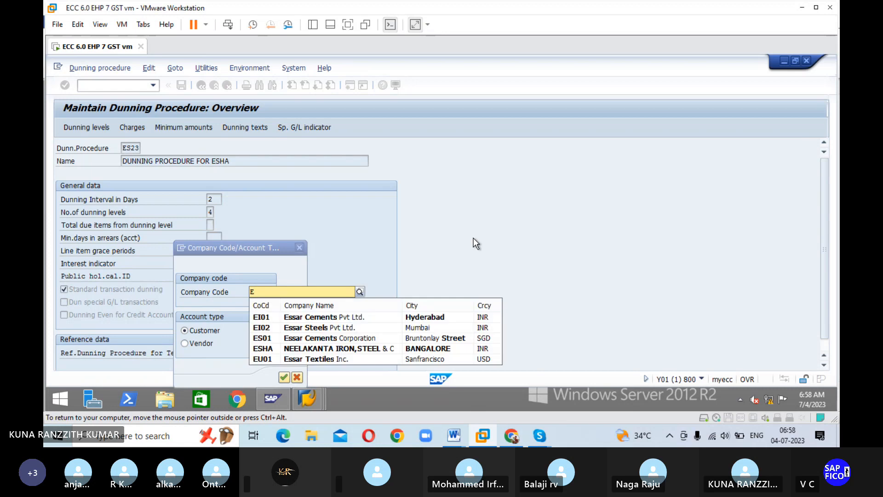
{"action": "type", "text": "SHA"}
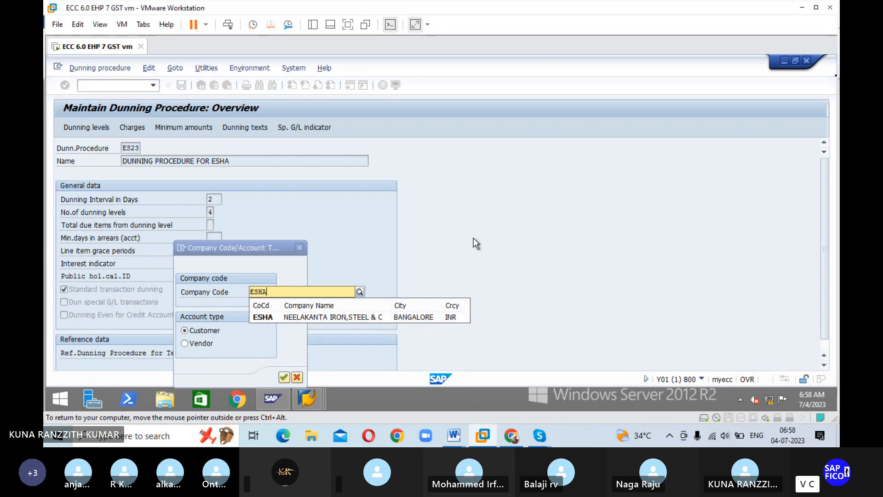
{"action": "key", "text": "Down"}
{"action": "key", "text": "Return"}
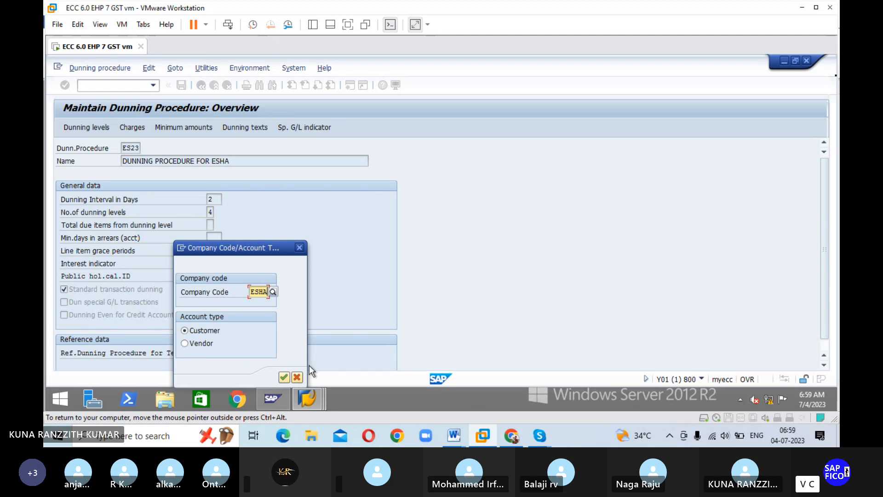
{"action": "left_click", "coordinate": [282, 377]}
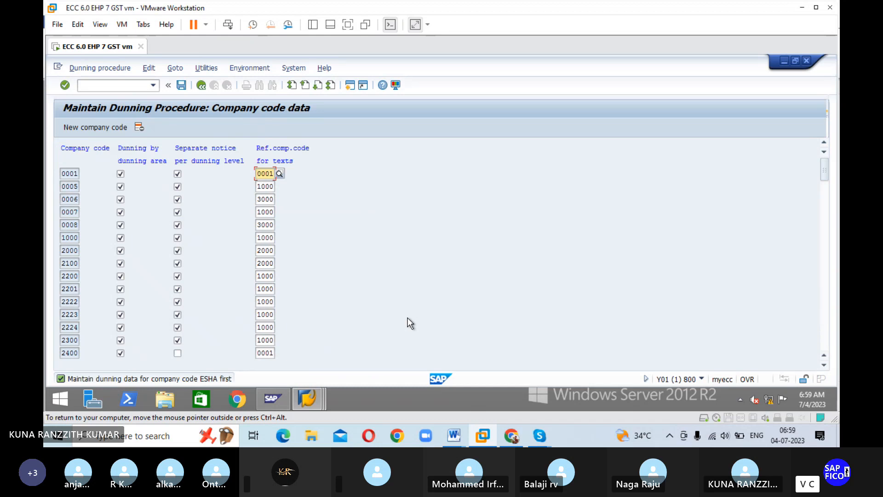
Step: Add company code ESHA with dunning by dunning area and separate notice per dunning level enabled, and save it to the customizing request
{"action": "left_click", "coordinate": [97, 129]}
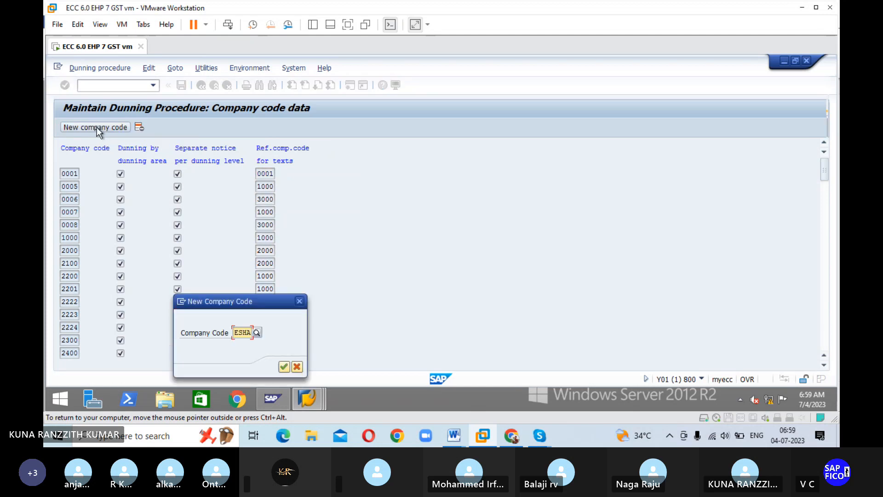
{"action": "left_click", "coordinate": [284, 368]}
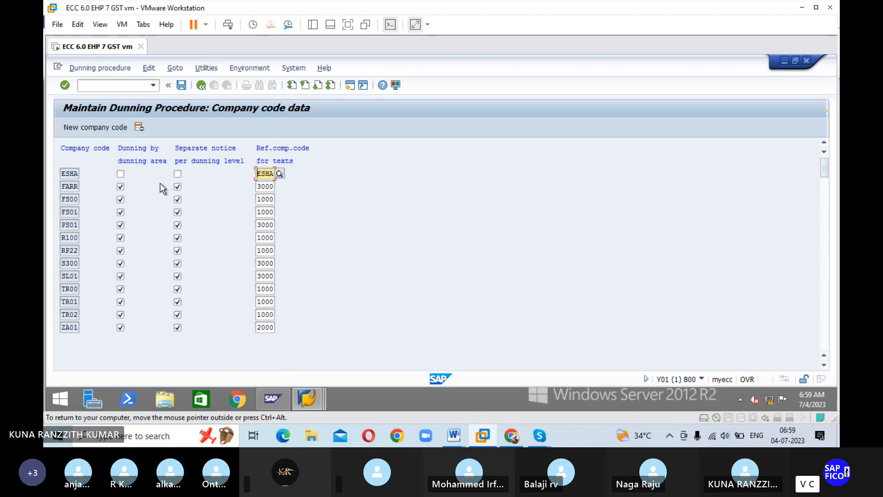
{"action": "left_click", "coordinate": [120, 175]}
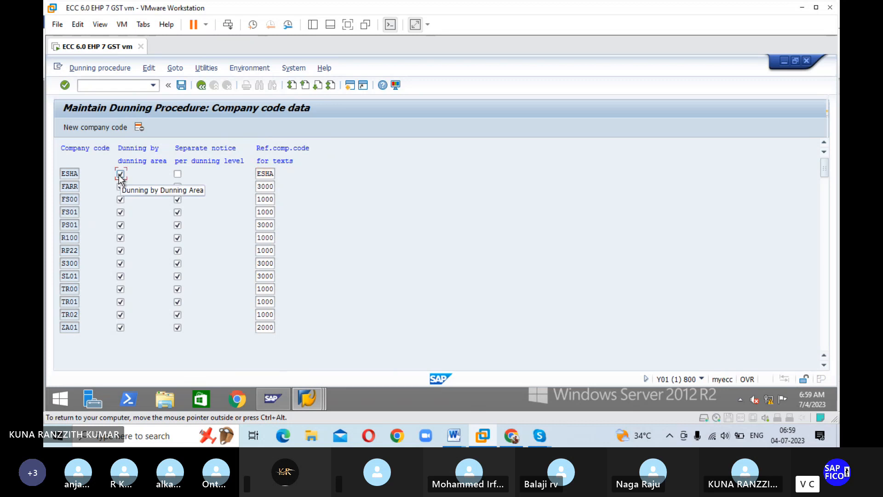
{"action": "left_click", "coordinate": [177, 175]}
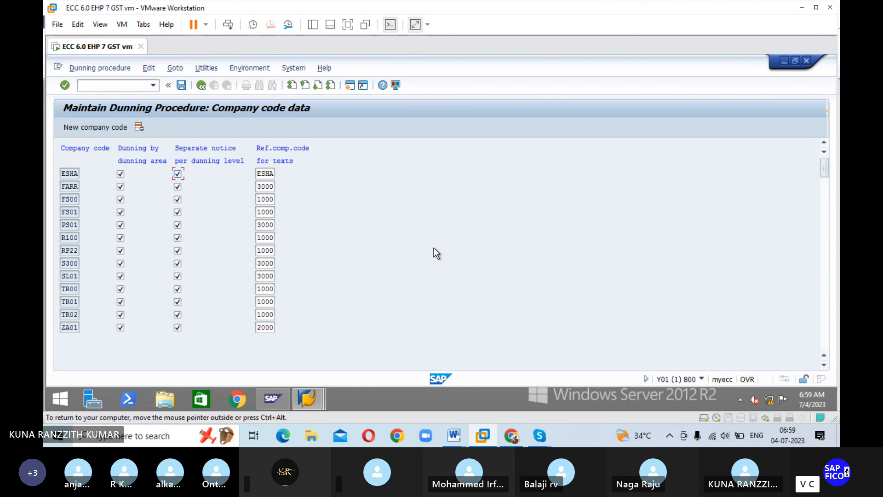
{"action": "key", "text": "Return"}
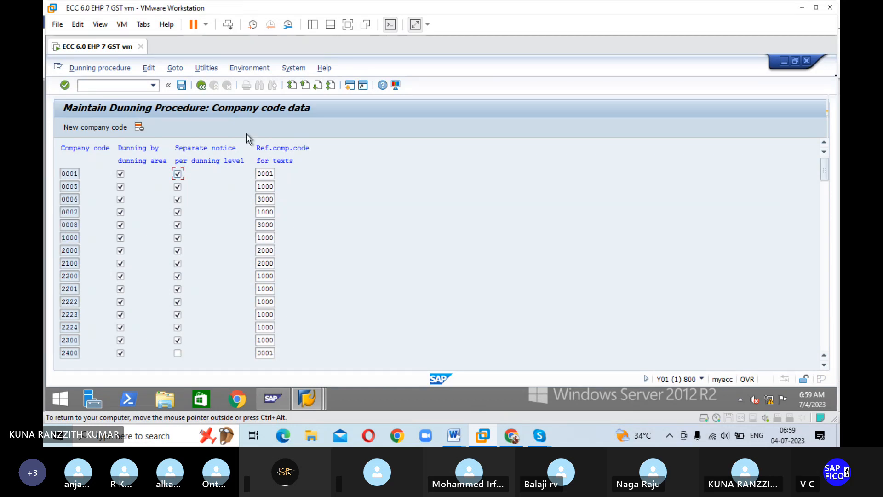
{"action": "left_click", "coordinate": [181, 85]}
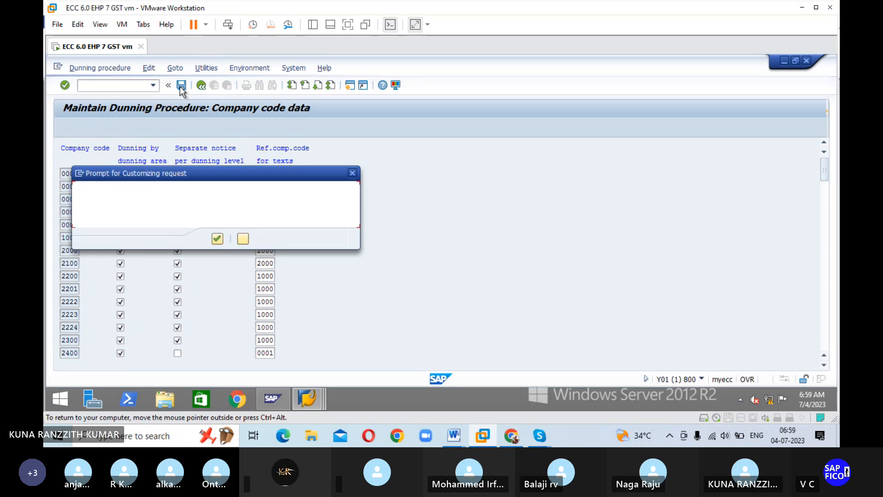
{"action": "left_click", "coordinate": [217, 238]}
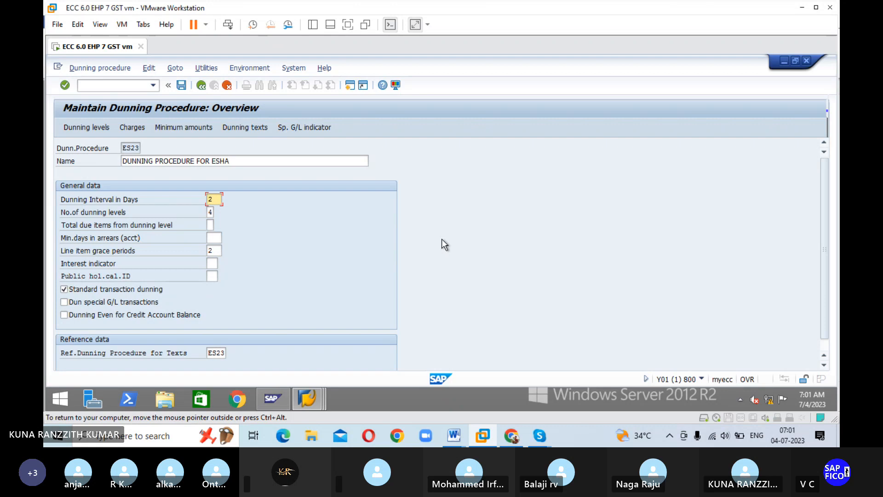
Step: Open the dunning texts for ESHA customers and enter dunning level 1 with dunning area RA in the first row
{"action": "left_click", "coordinate": [250, 130]}
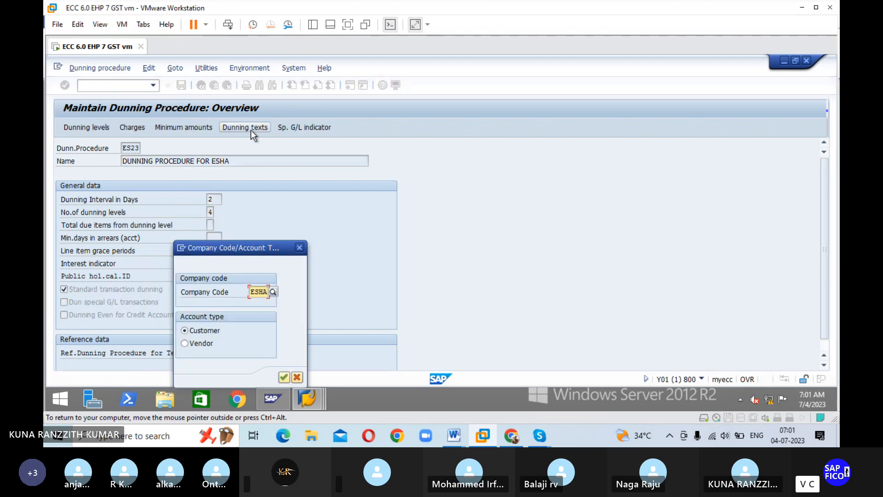
{"action": "left_click", "coordinate": [283, 378]}
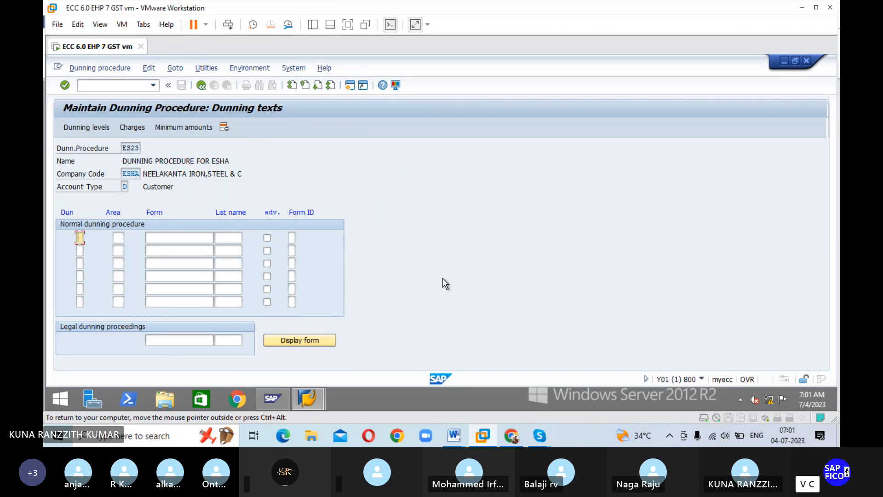
{"action": "type", "text": "1"}
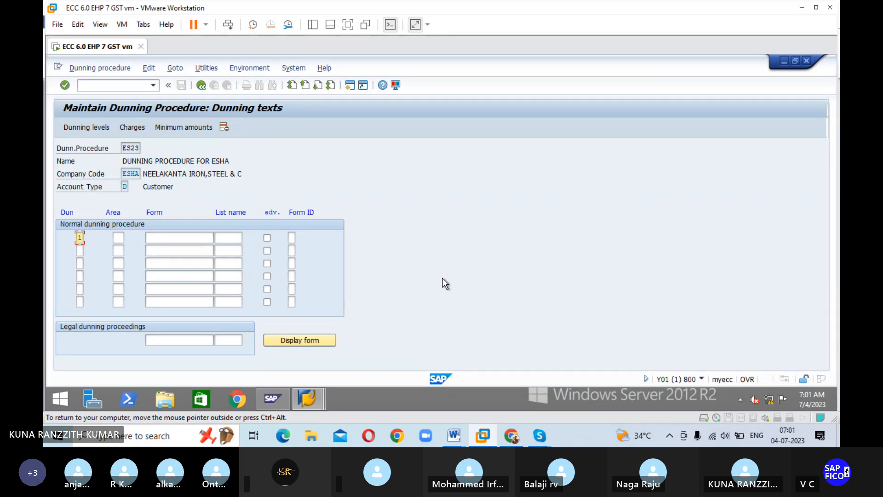
{"action": "key", "text": "Tab"}
{"action": "left_click", "coordinate": [128, 238]}
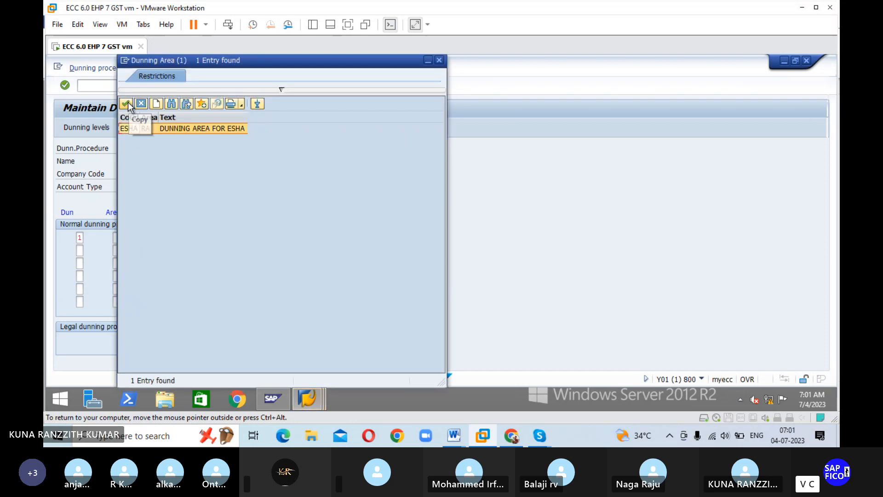
{"action": "left_click", "coordinate": [125, 102]}
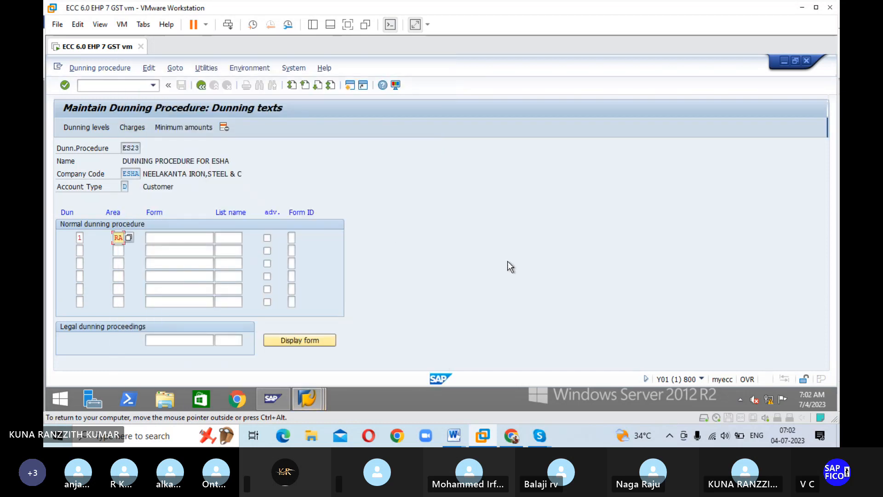
{"action": "key", "text": "Tab"}
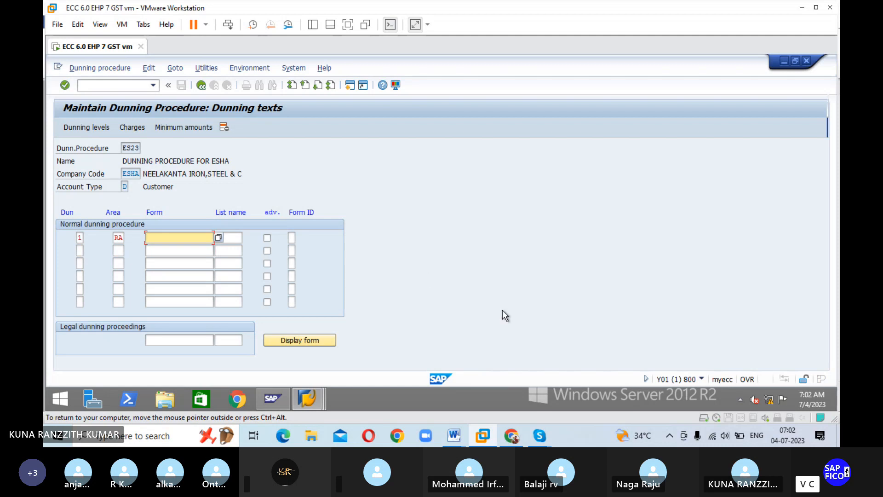
Step: Copy the form name F150_DUNN_01 from the Skype chat and enter it as the level 1 form in SAP
{"action": "mouse_move", "coordinate": [541, 442]}
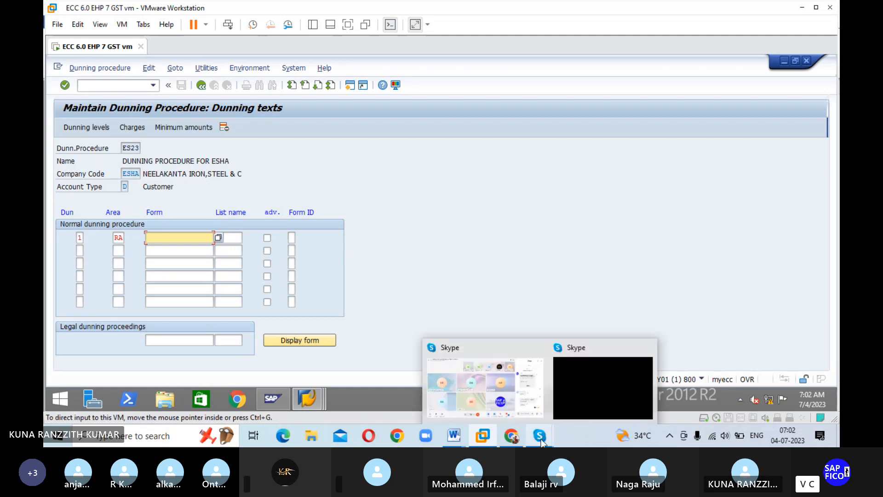
{"action": "left_click", "coordinate": [739, 282]}
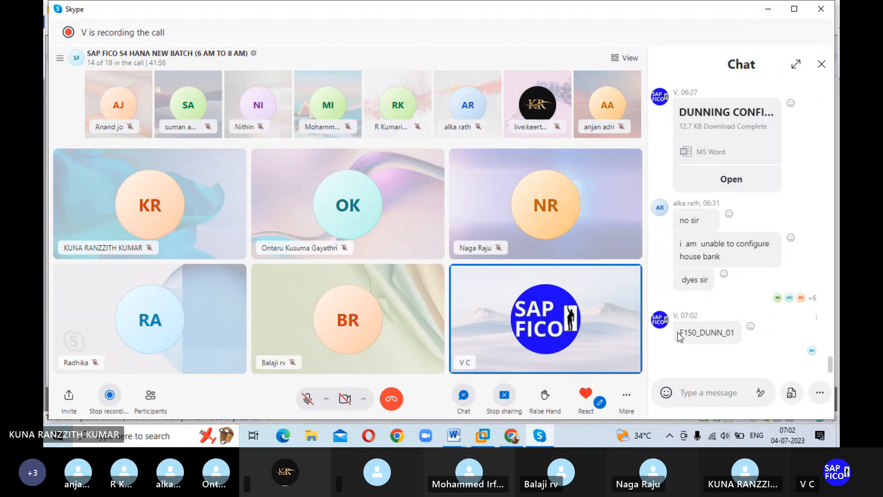
{"action": "left_click_drag", "start_coordinate": [680, 332], "coordinate": [736, 340]}
{"action": "key", "text": "ctrl+c"}
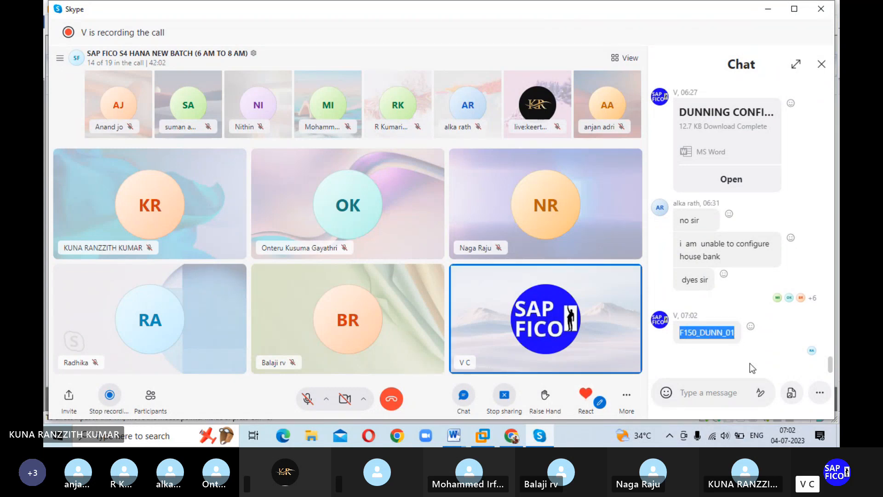
{"action": "left_click", "coordinate": [483, 435]}
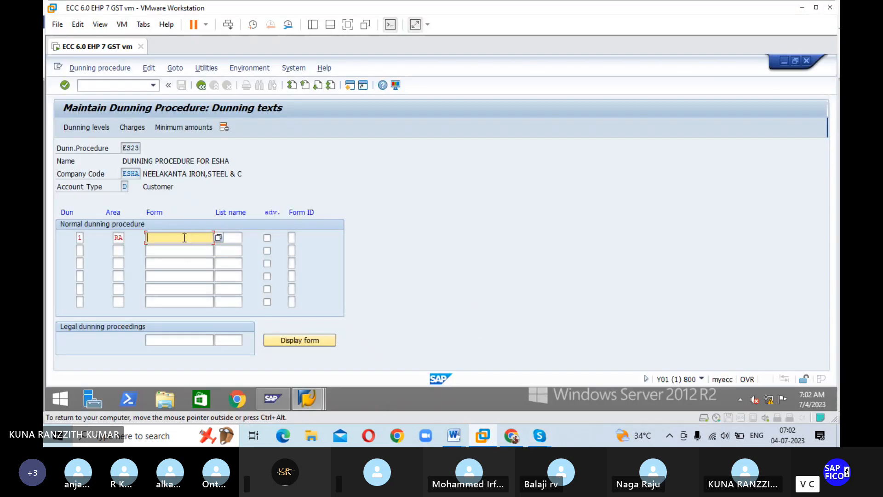
{"action": "key", "text": "ctrl+v"}
{"action": "key", "text": "Tab"}
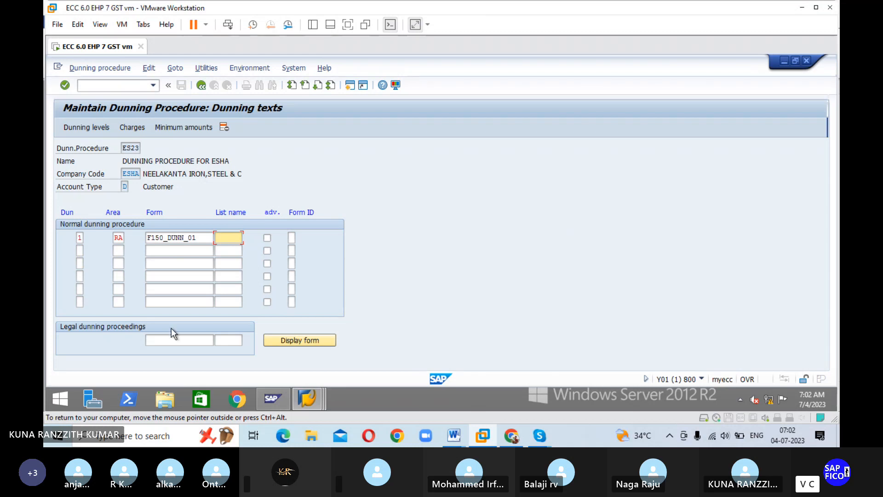
Step: Add dunning level 2 to the dunning texts with area RA and form F150_DUNN_01
{"action": "left_click", "coordinate": [80, 250]}
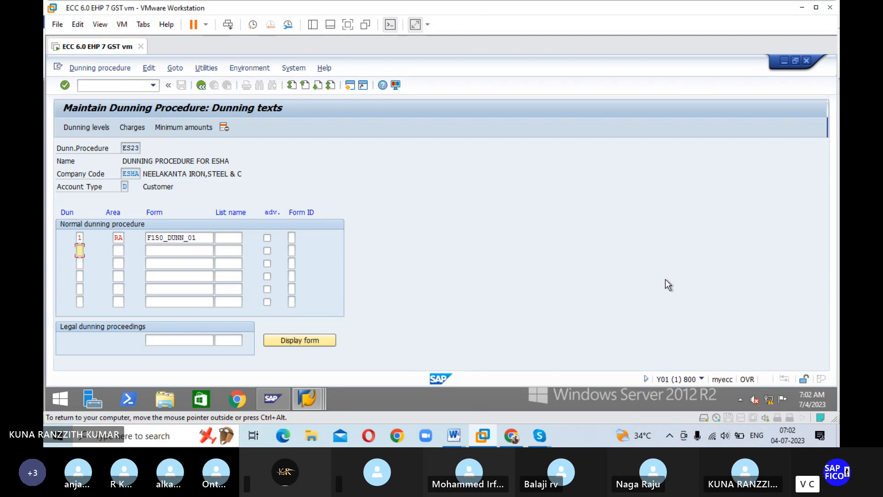
{"action": "type", "text": "2"}
{"action": "key", "text": "Tab"}
{"action": "type", "text": "RA"}
{"action": "key", "text": "Tab"}
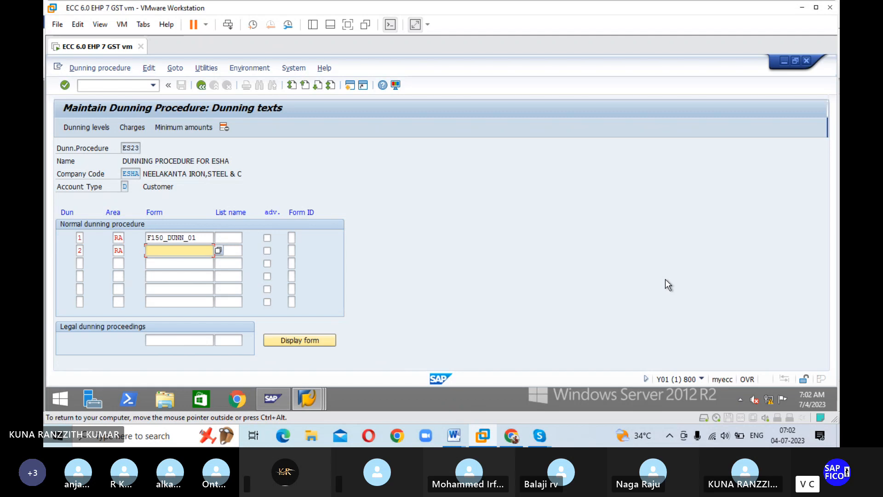
{"action": "key", "text": "ctrl+v"}
Step: Add dunning level 3 to the dunning texts with area RA and form F150_DUNN_02
{"action": "left_click", "coordinate": [79, 263]}
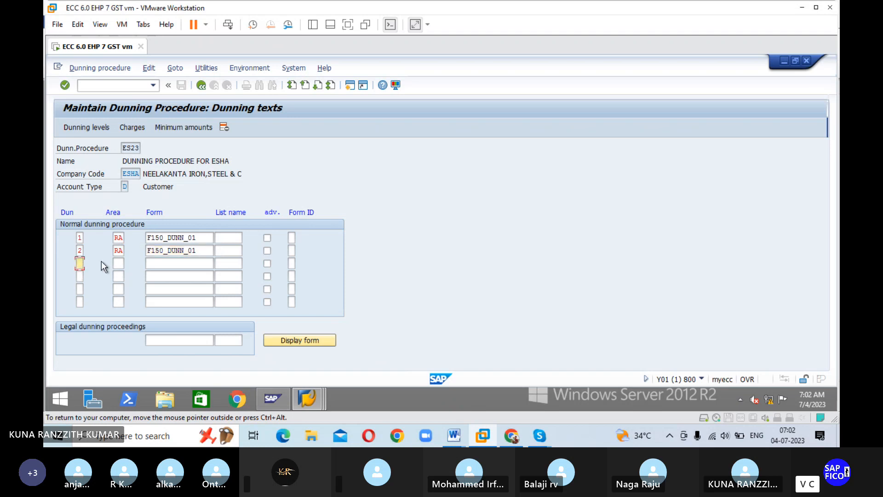
{"action": "key", "text": "Tab"}
{"action": "type", "text": "RA"}
{"action": "key", "text": "Tab"}
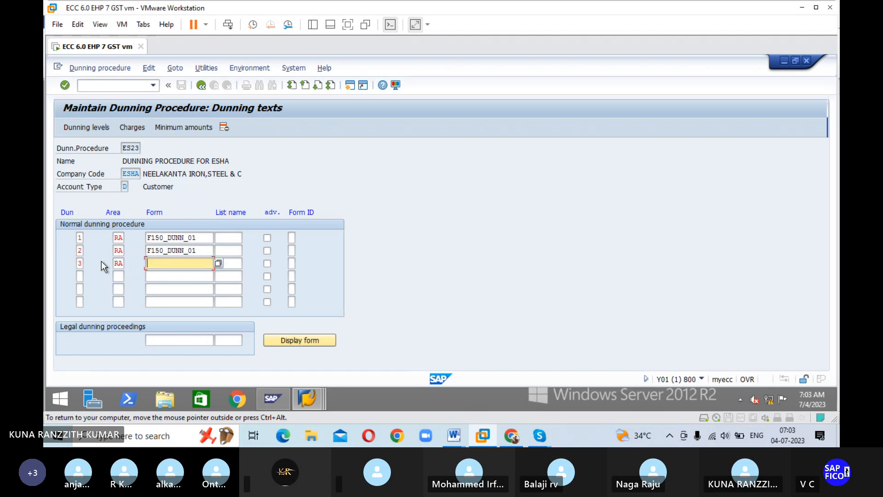
{"action": "key", "text": "ctrl+v"}
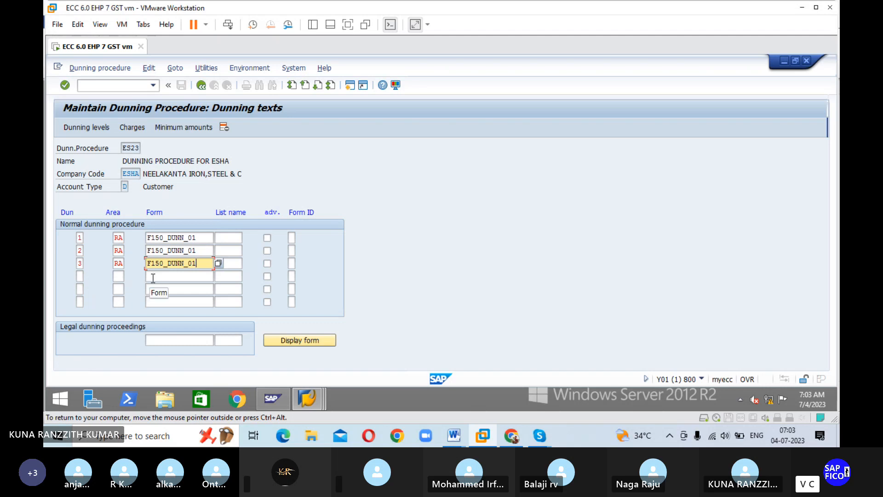
{"action": "key", "text": "BackSpace"}
{"action": "type", "text": "2"}
Step: Add dunning level 4 to the dunning texts with area RA and form F150_DUNN_02
{"action": "left_click", "coordinate": [79, 275]}
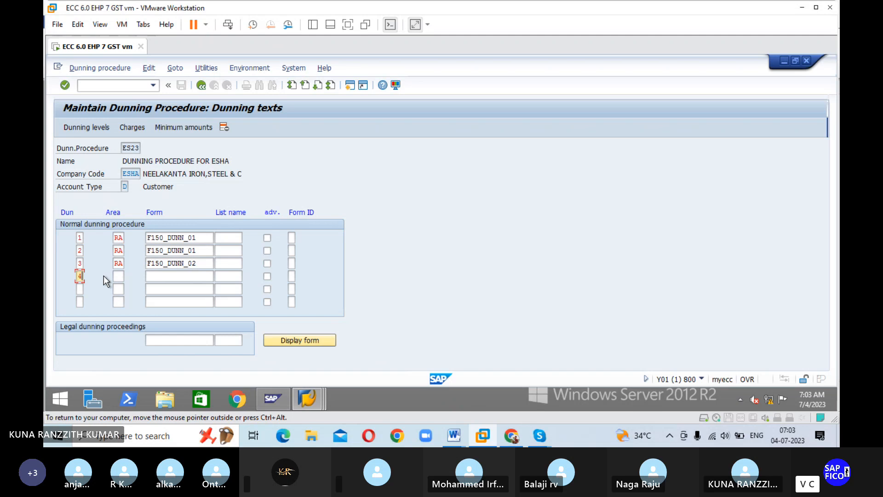
{"action": "key", "text": "Tab"}
{"action": "key", "text": "Tab"}
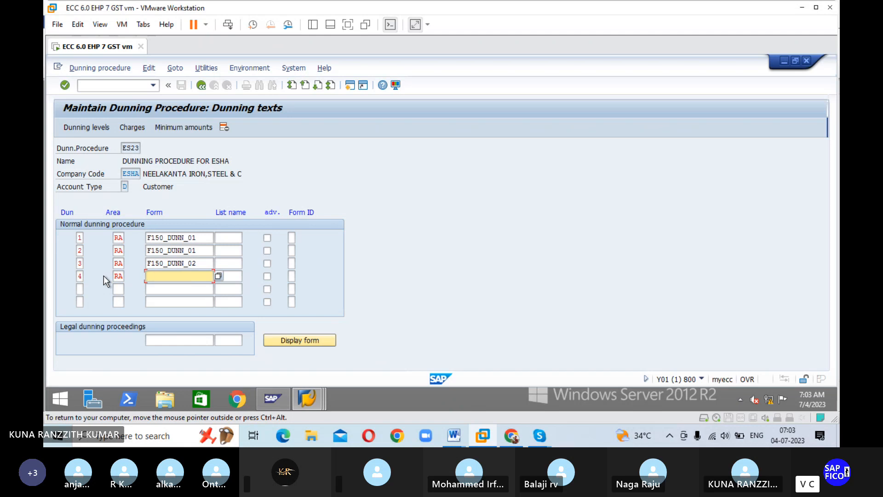
{"action": "type", "text": "F150_DUNN_0"}
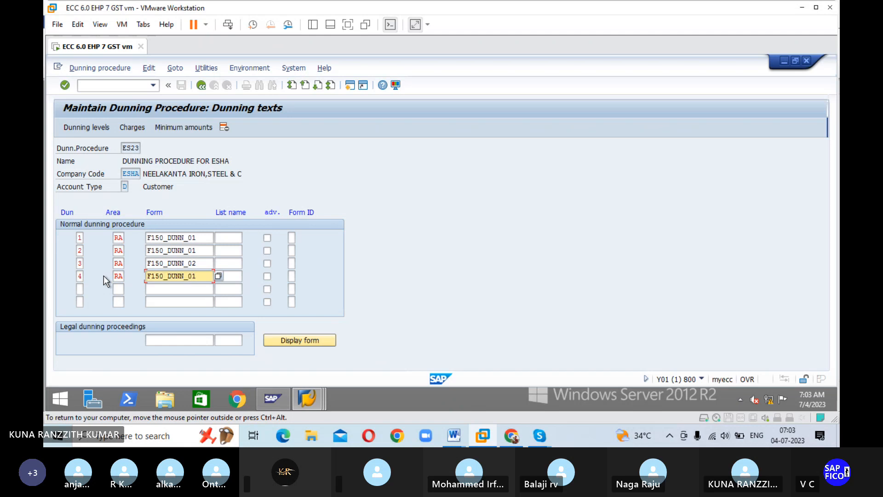
{"action": "type", "text": "2"}
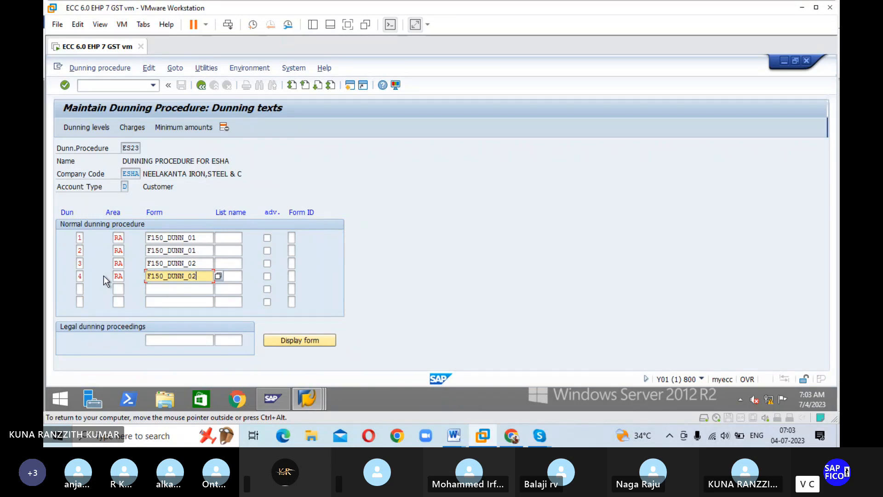
Step: Open the dunning levels of ES23 and enable Always dun and Print all items for all four levels
{"action": "left_click", "coordinate": [95, 128]}
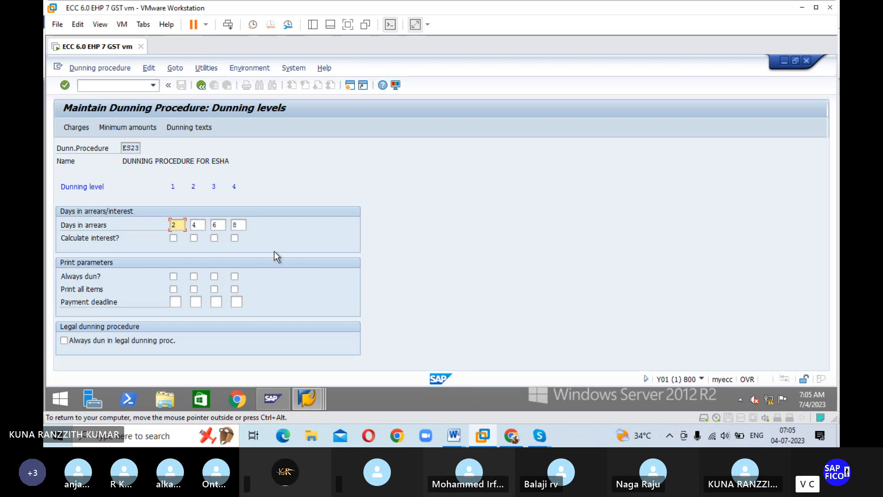
{"action": "left_click", "coordinate": [174, 275]}
{"action": "left_click", "coordinate": [214, 276]}
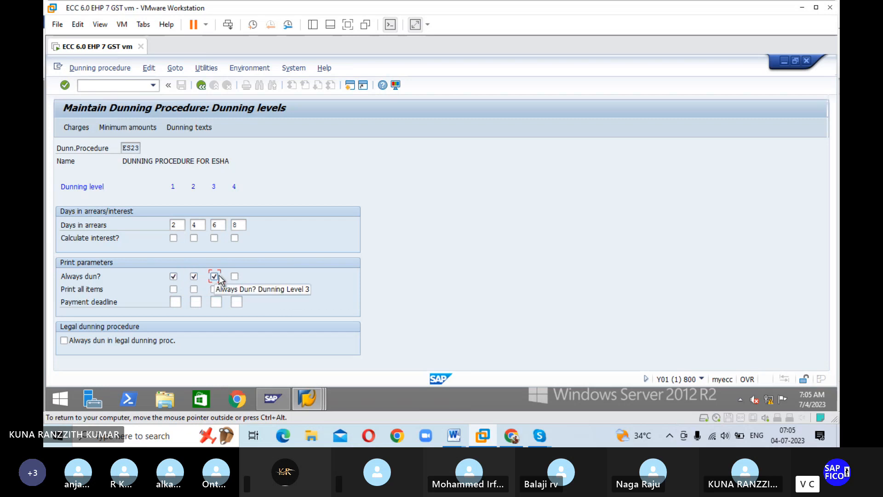
{"action": "left_click", "coordinate": [234, 277]}
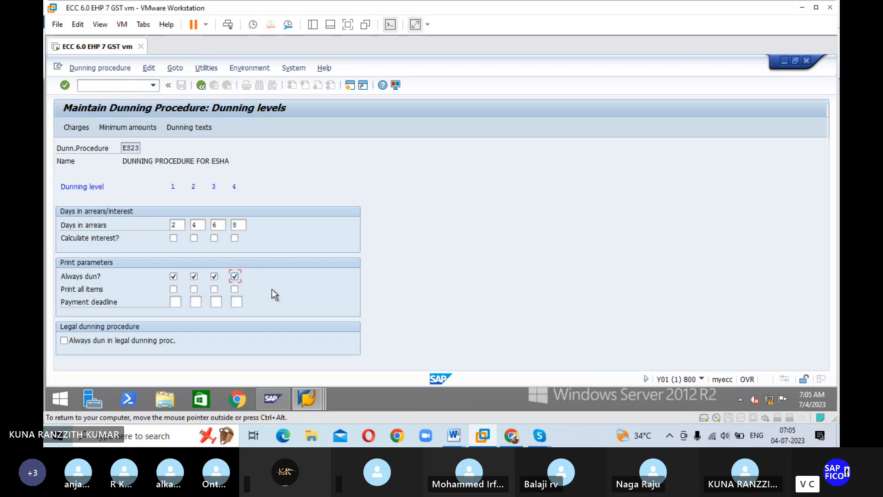
{"action": "left_click", "coordinate": [174, 290]}
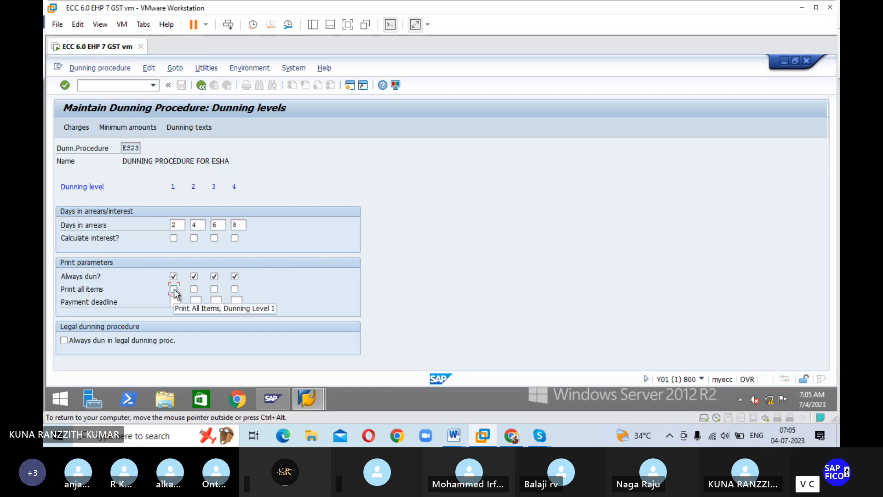
{"action": "left_click", "coordinate": [174, 290]}
{"action": "left_click", "coordinate": [194, 289]}
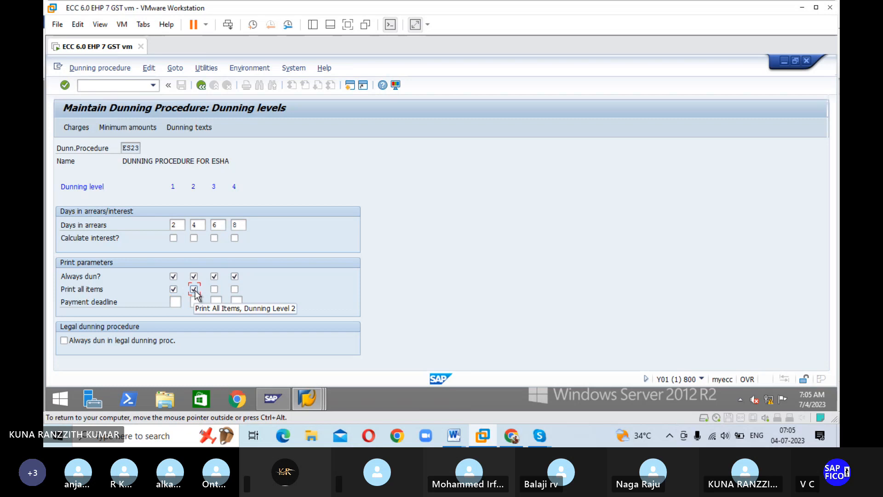
{"action": "left_click", "coordinate": [234, 289]}
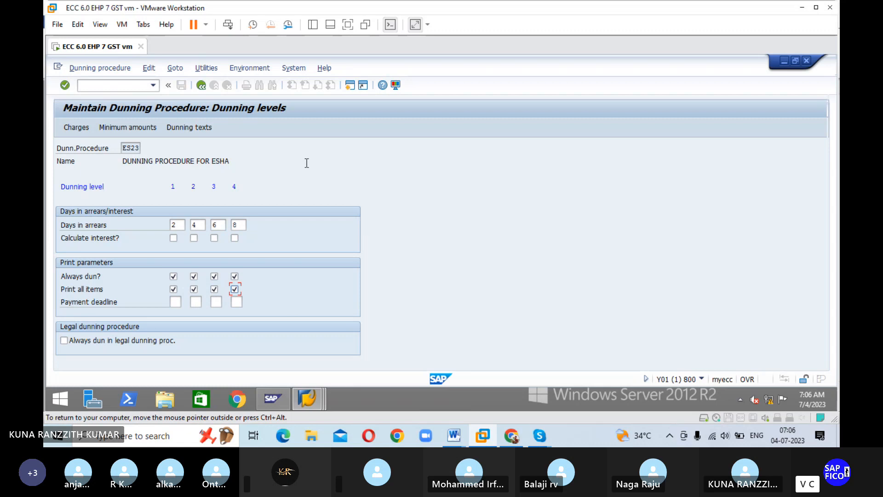
Step: Open the dunning charges in currency INR and enter a dunning charge of 100 for level 1
{"action": "left_click", "coordinate": [76, 127]}
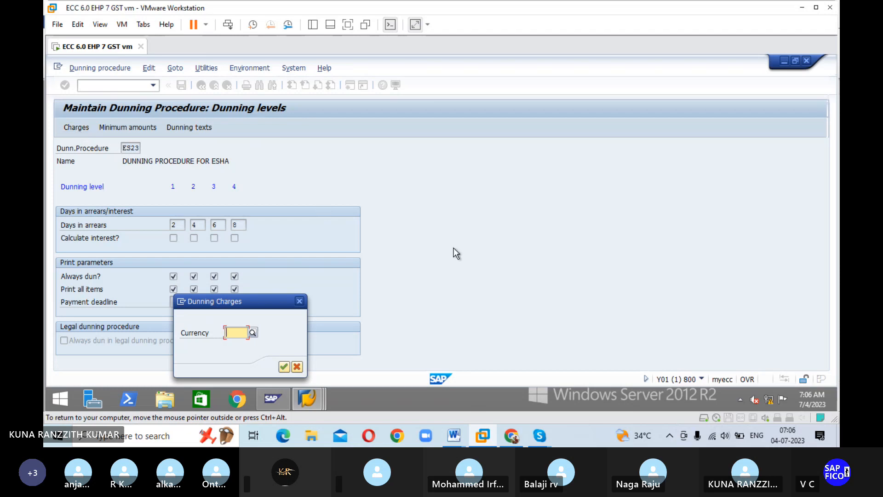
{"action": "type", "text": "INR"}
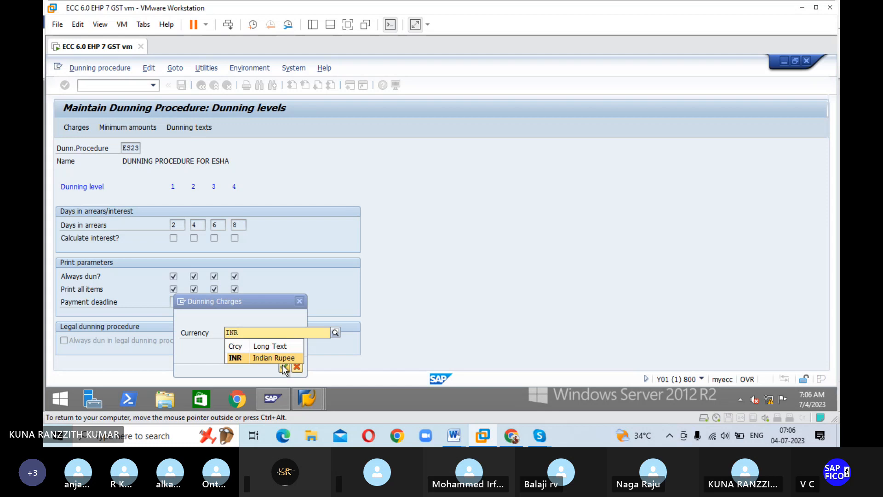
{"action": "left_click", "coordinate": [284, 367]}
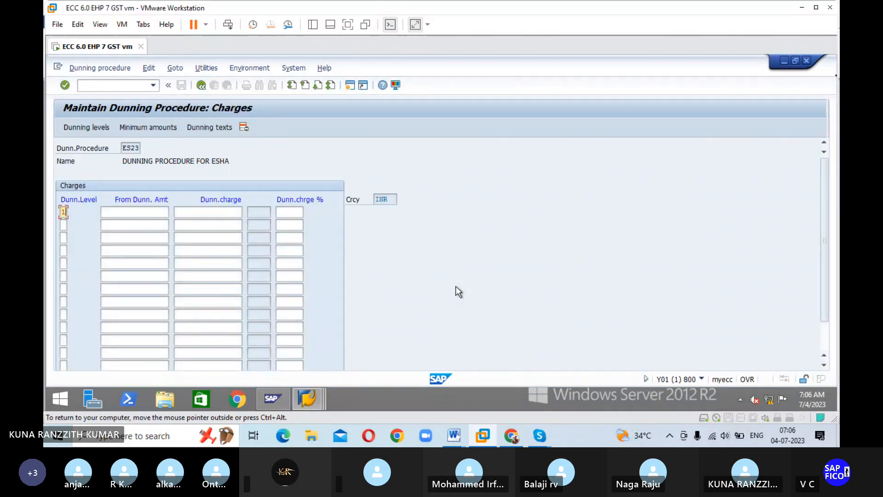
{"action": "key", "text": "Tab"}
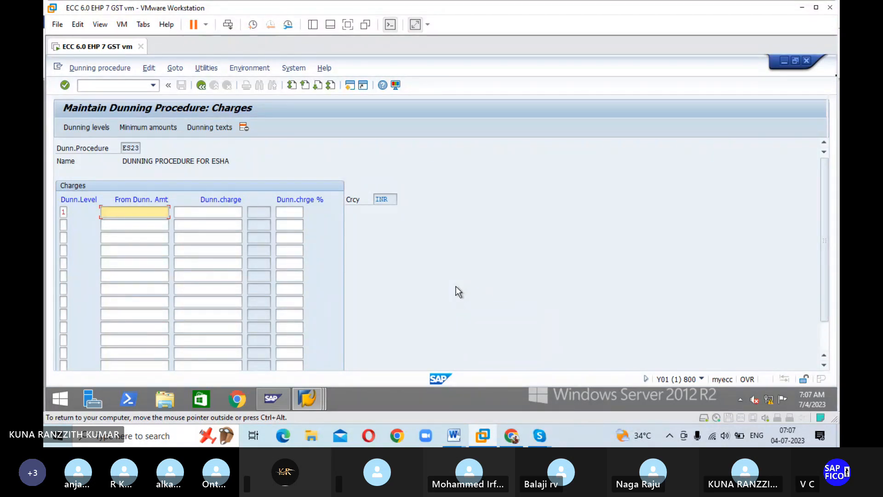
{"action": "key", "text": "Tab"}
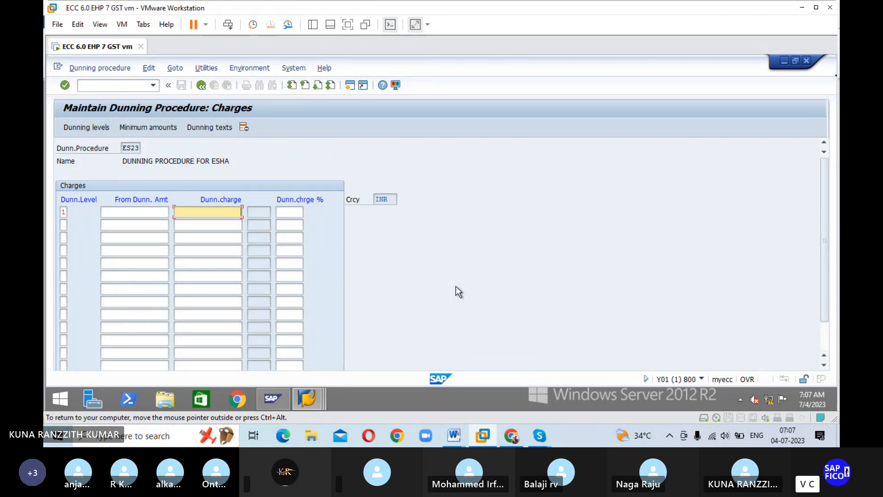
{"action": "type", "text": "100"}
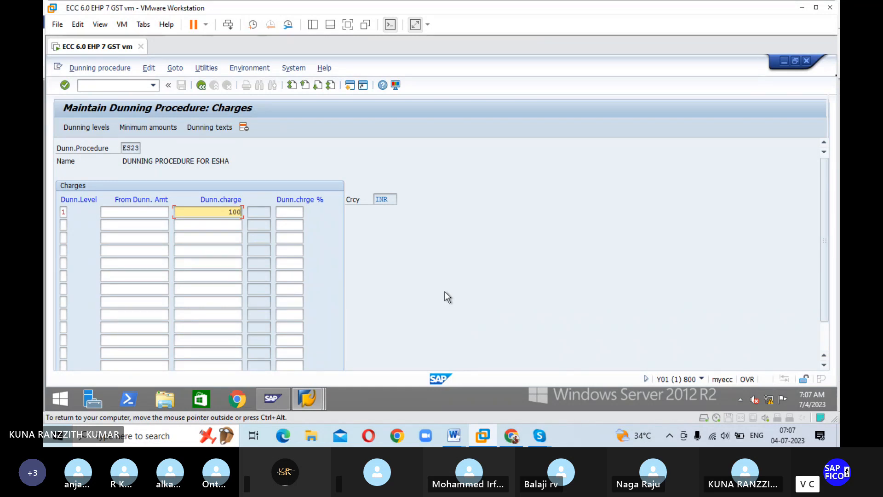
Step: Add a dunning charge of 200 for dunning level 2
{"action": "left_click", "coordinate": [64, 225]}
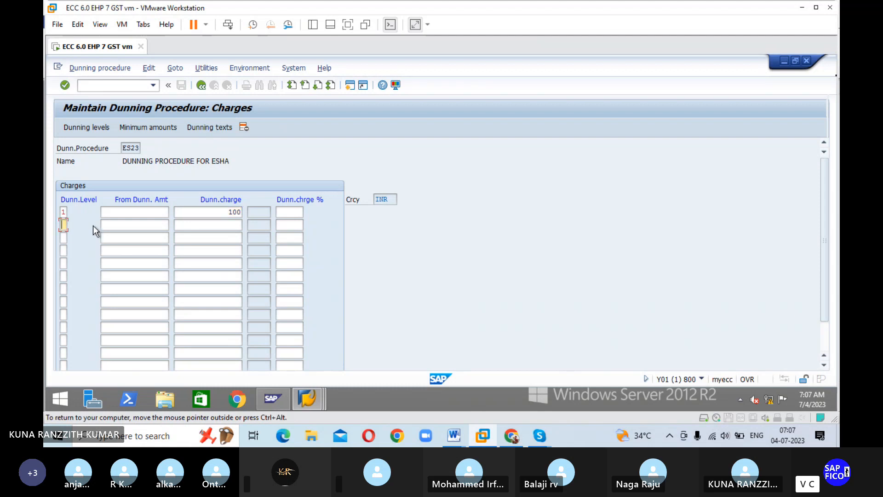
{"action": "type", "text": "2"}
{"action": "key", "text": "Tab"}
{"action": "key", "text": "Tab"}
{"action": "type", "text": "2"}
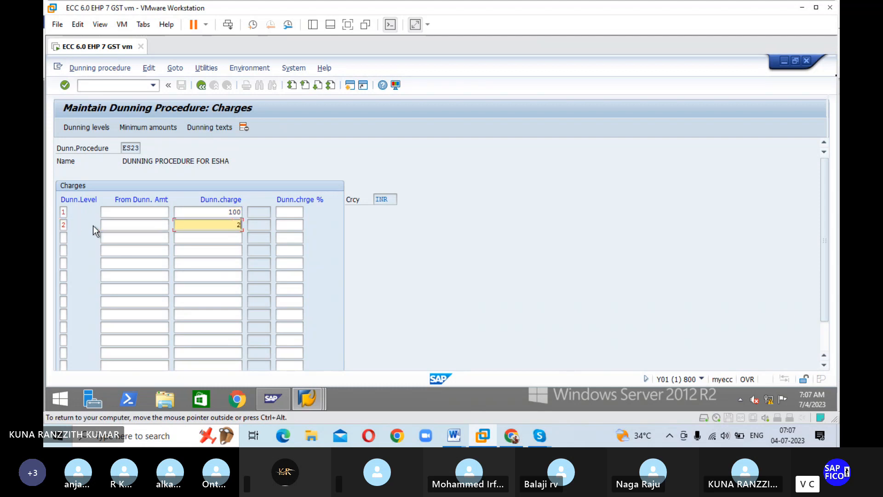
{"action": "type", "text": "00"}
Step: Add a dunning charge of 300 for dunning level 3
{"action": "left_click", "coordinate": [64, 238]}
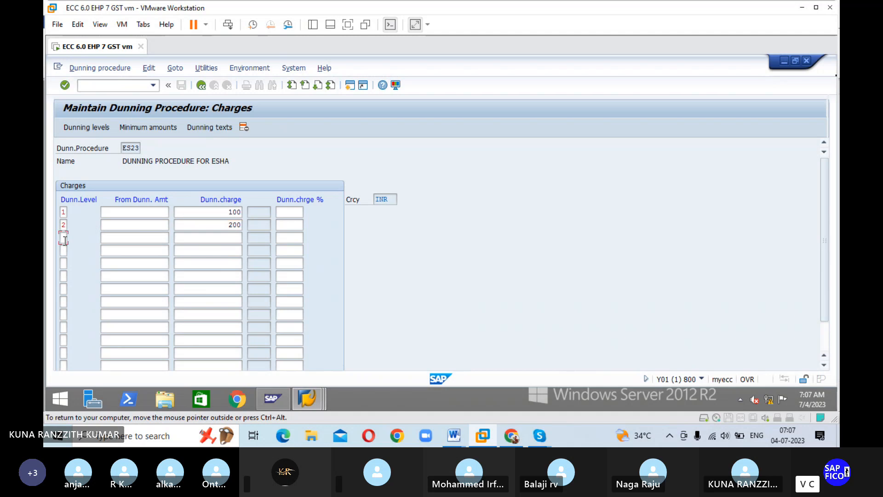
{"action": "type", "text": "3"}
{"action": "key", "text": "Tab"}
{"action": "key", "text": "Tab"}
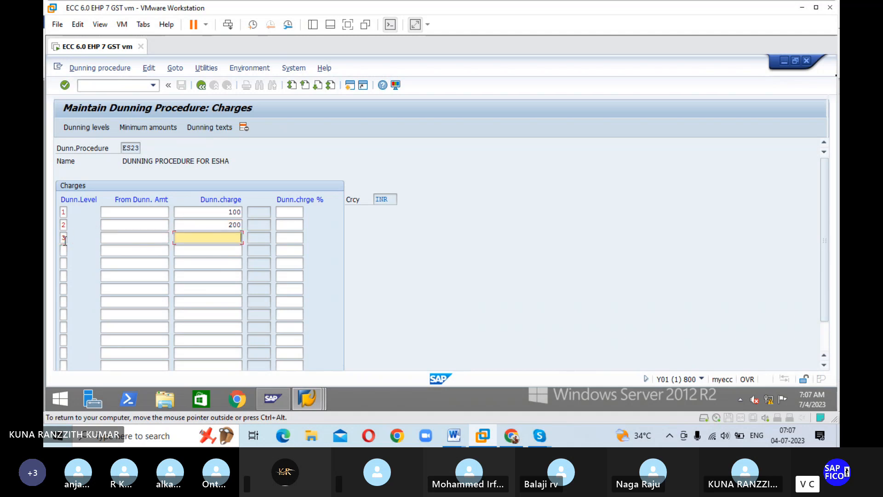
{"action": "type", "text": "300"}
Step: Add a dunning charge of 400 for dunning level 4
{"action": "left_click", "coordinate": [63, 250]}
{"action": "type", "text": "4"}
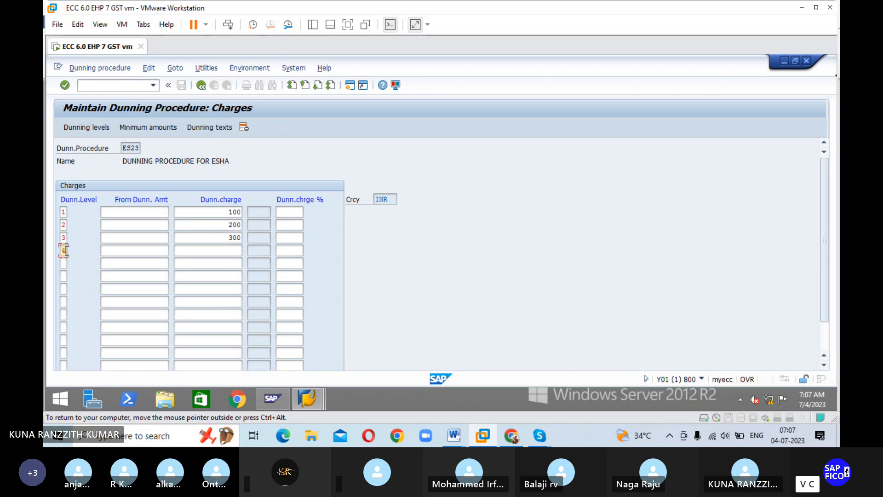
{"action": "key", "text": "Tab"}
{"action": "key", "text": "Tab"}
{"action": "type", "text": "400"}
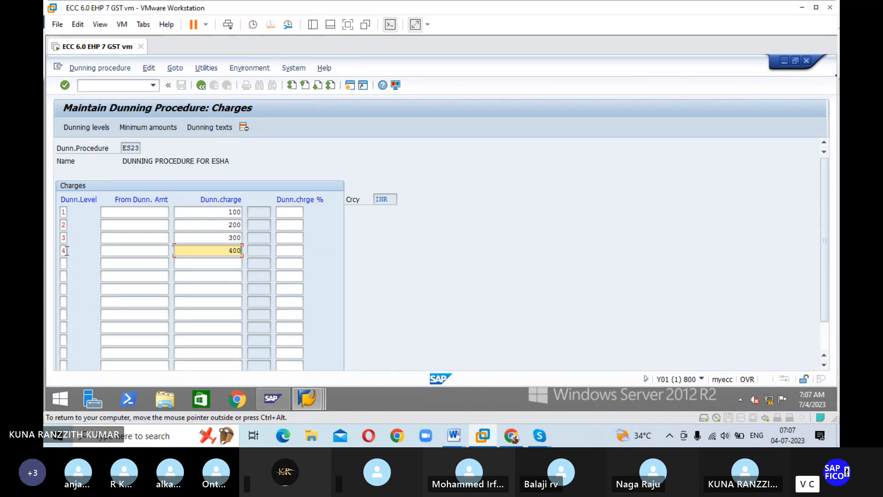
Step: Open the minimum amounts in currency INR and enter a minimum amount of 1000 for dunning level 1
{"action": "left_click", "coordinate": [146, 129]}
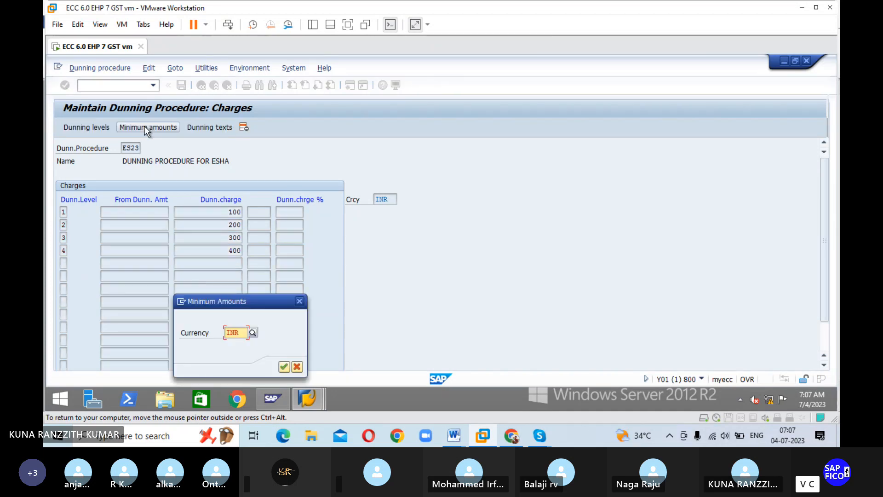
{"action": "left_click", "coordinate": [283, 366]}
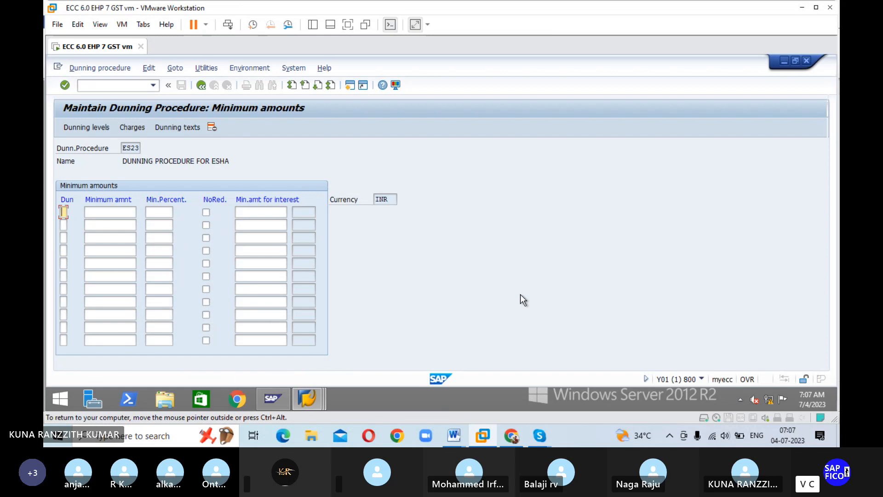
{"action": "type", "text": "1"}
{"action": "key", "text": "Tab"}
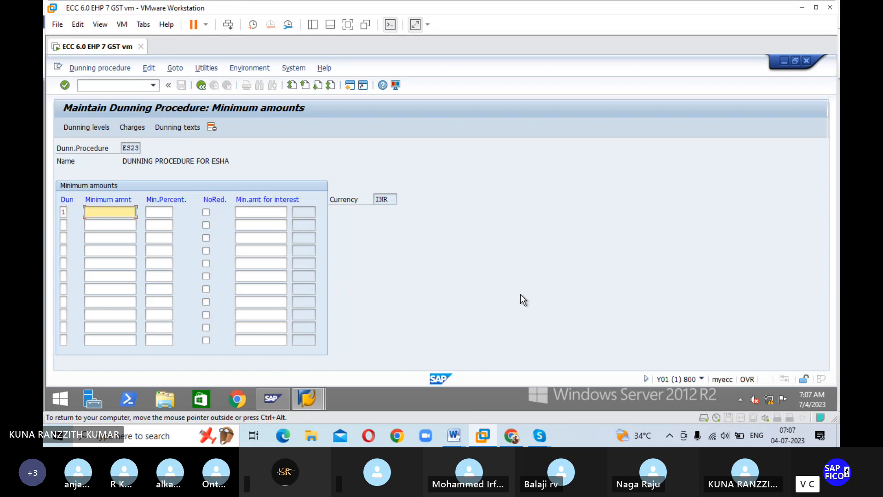
{"action": "type", "text": "1000"}
Step: Add a minimum amount of 2000 for dunning level 2
{"action": "left_click", "coordinate": [63, 225]}
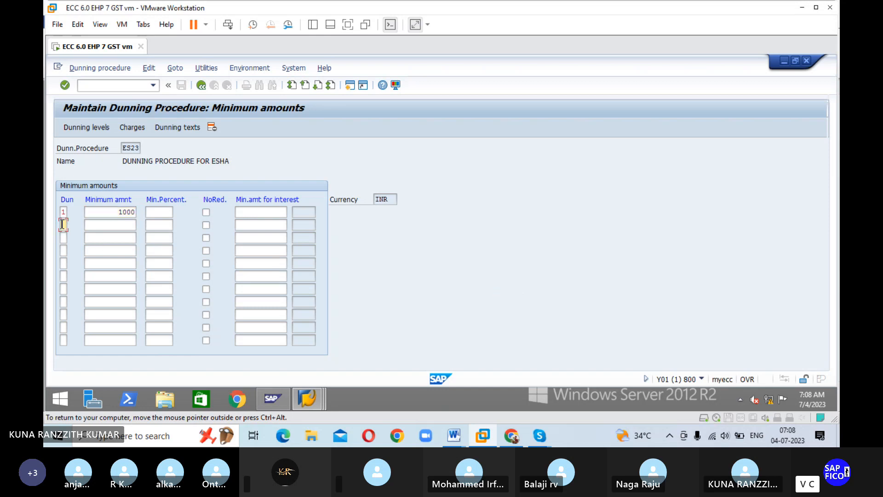
{"action": "type", "text": "2"}
{"action": "key", "text": "Tab"}
{"action": "type", "text": "2000"}
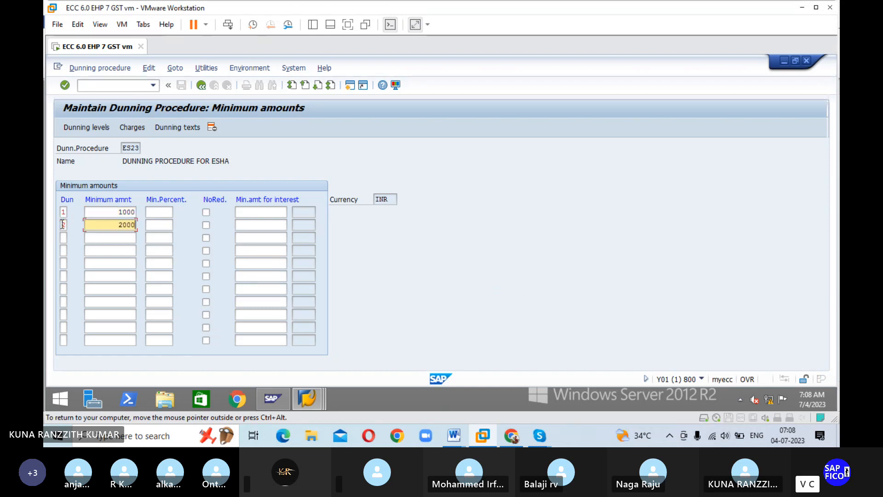
{"action": "key", "text": "Tab"}
Step: Add minimum amounts of 3000 for dunning level 3 and 4000 for dunning level 4
{"action": "left_click", "coordinate": [63, 237]}
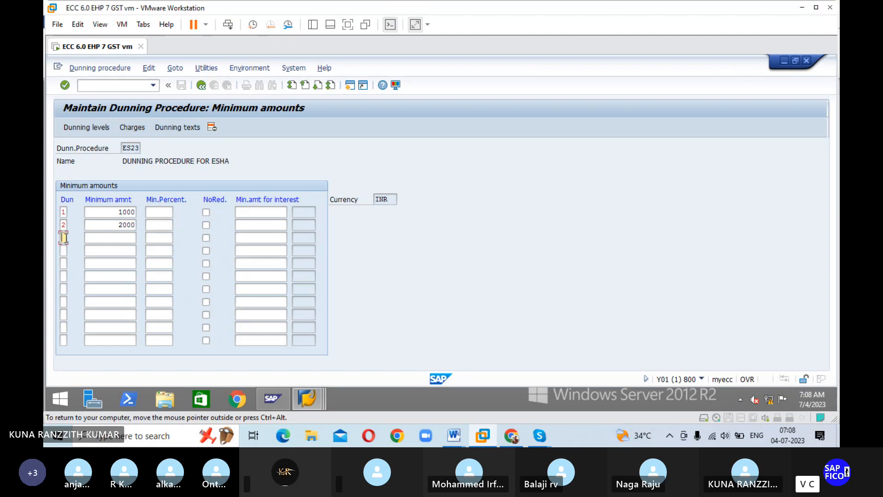
{"action": "type", "text": "3"}
{"action": "key", "text": "Tab"}
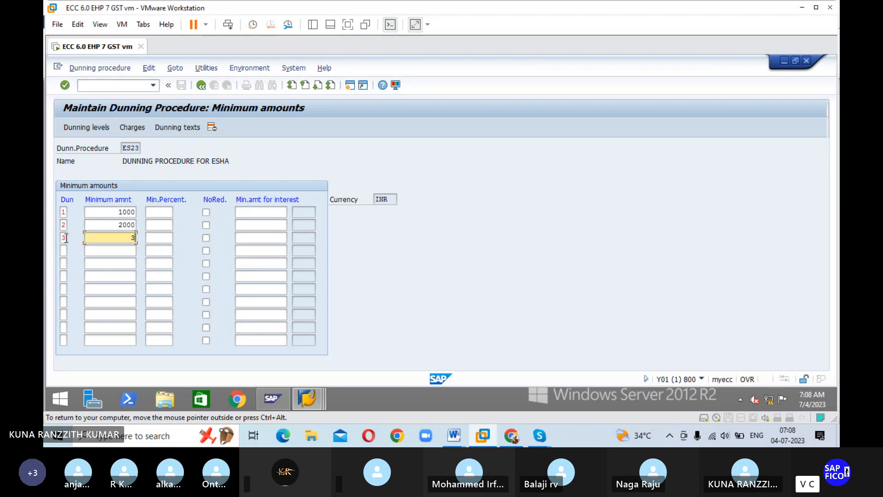
{"action": "type", "text": "3000"}
{"action": "left_click", "coordinate": [64, 249]}
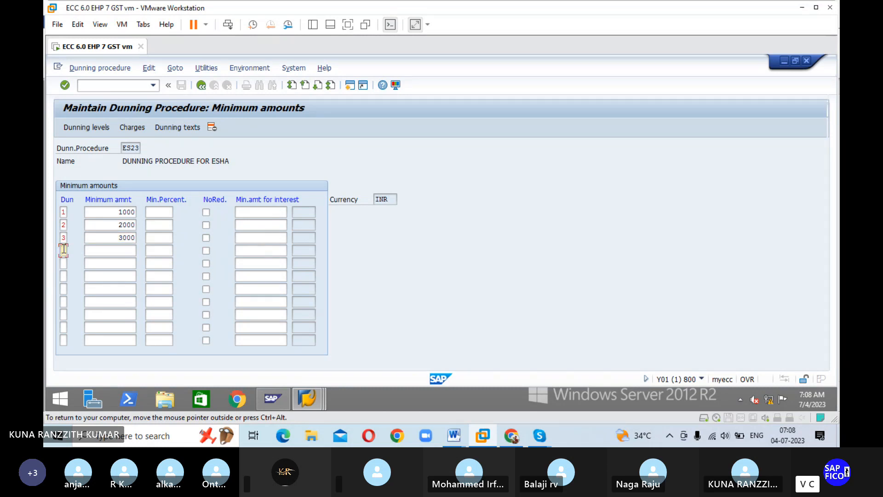
{"action": "type", "text": "4"}
{"action": "key", "text": "Tab"}
{"action": "type", "text": "4000"}
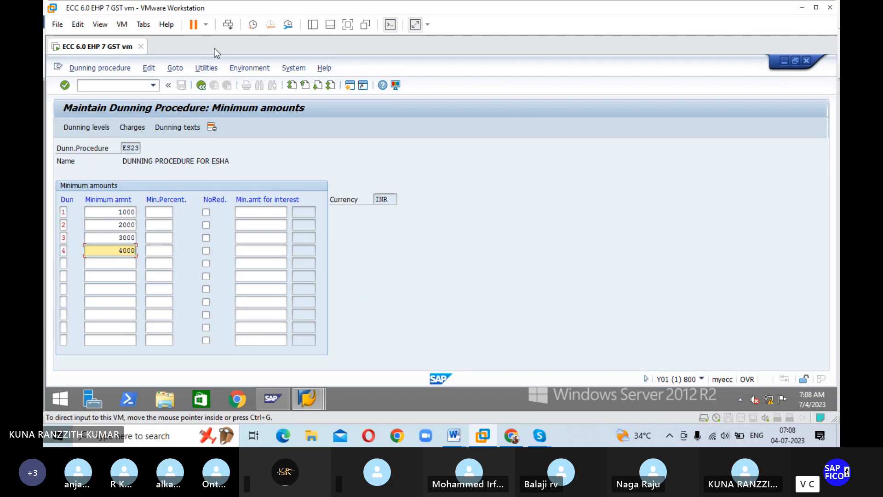
Step: Return to the dunning procedure overview and save procedure ES23 to the proposed customizing request
{"action": "left_click", "coordinate": [202, 87]}
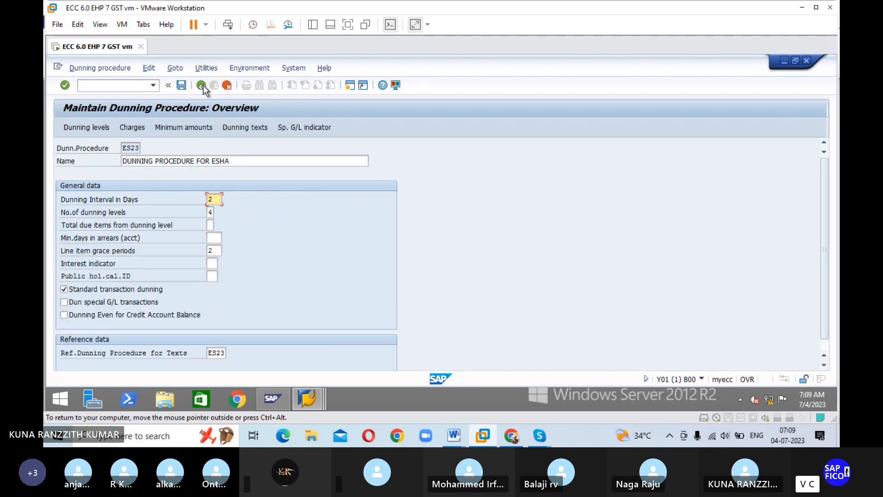
{"action": "left_click", "coordinate": [182, 86]}
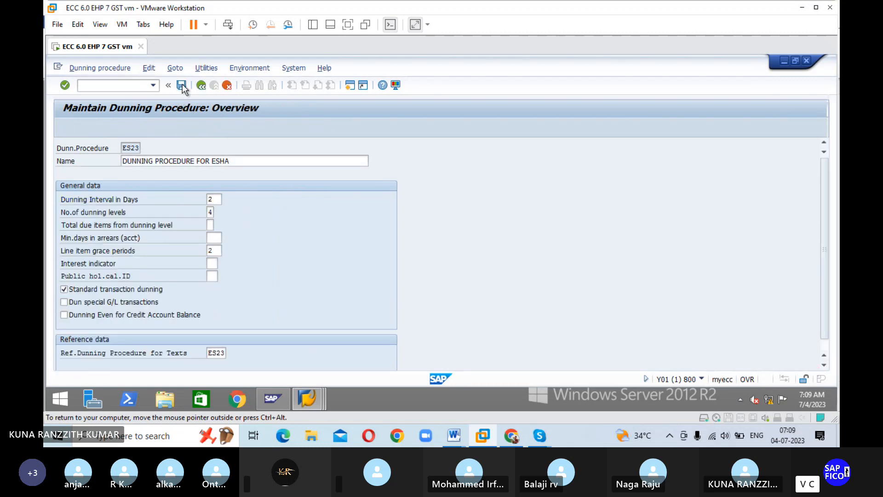
{"action": "left_click", "coordinate": [217, 252]}
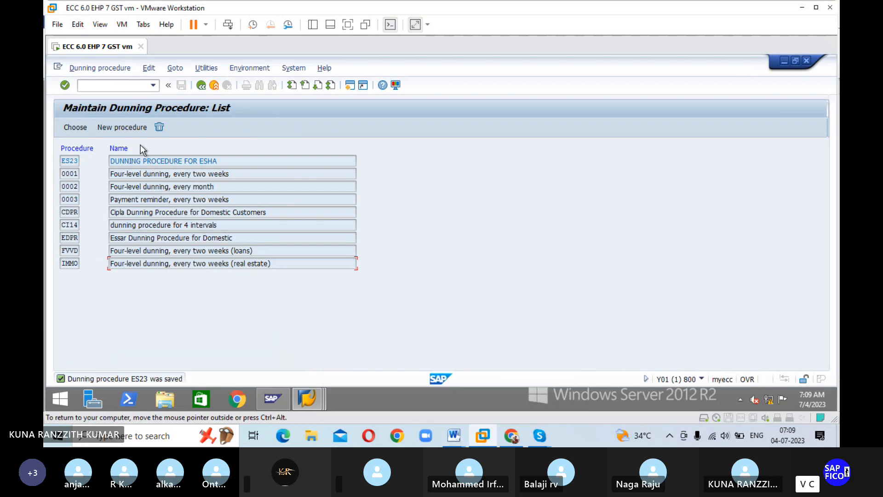
Step: Reopen procedure ES23 and select special G/L indicators A and F for both customers and vendors
{"action": "double_click", "coordinate": [128, 160]}
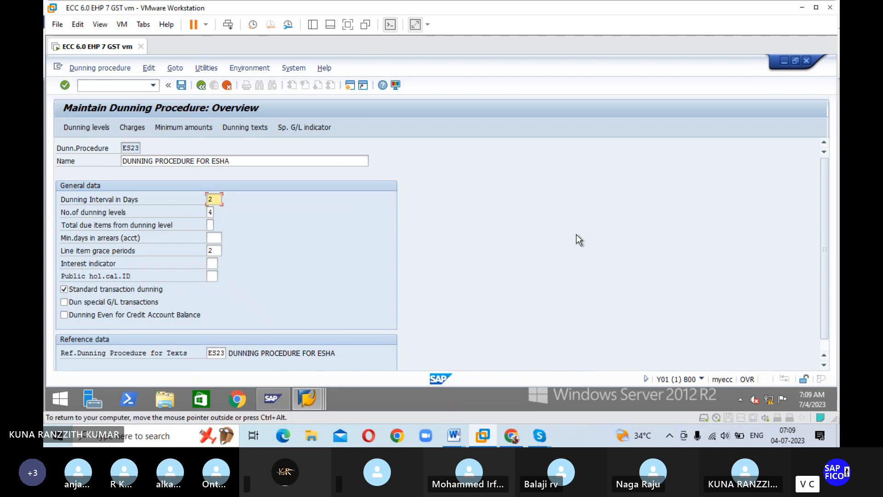
{"action": "left_click", "coordinate": [312, 129]}
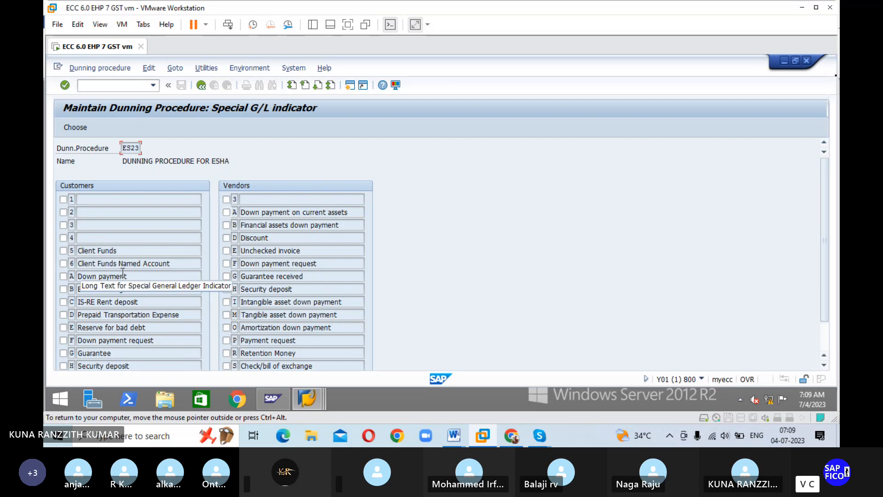
{"action": "scroll", "coordinate": [123, 274], "scroll_direction": "down", "scroll_amount": 1}
{"action": "scroll", "coordinate": [123, 273], "scroll_direction": "down", "scroll_amount": 2}
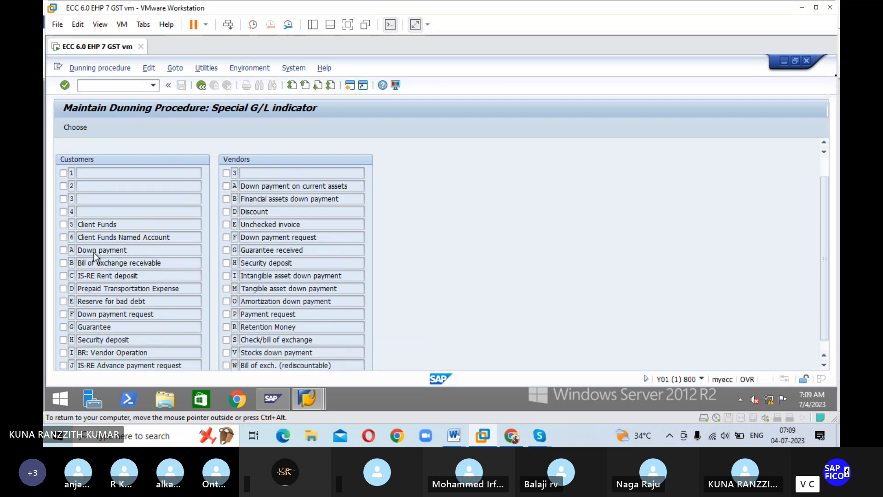
{"action": "left_click", "coordinate": [64, 250]}
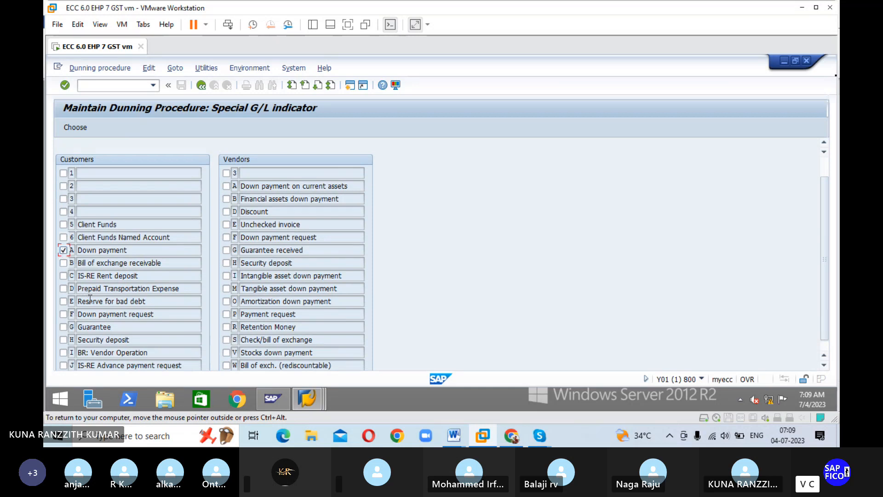
{"action": "left_click", "coordinate": [64, 314]}
{"action": "left_click", "coordinate": [226, 186]}
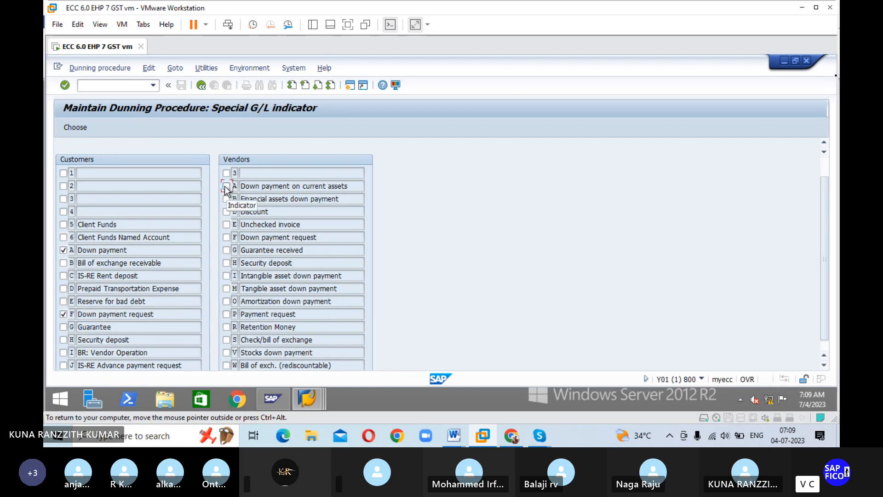
{"action": "left_click", "coordinate": [227, 237]}
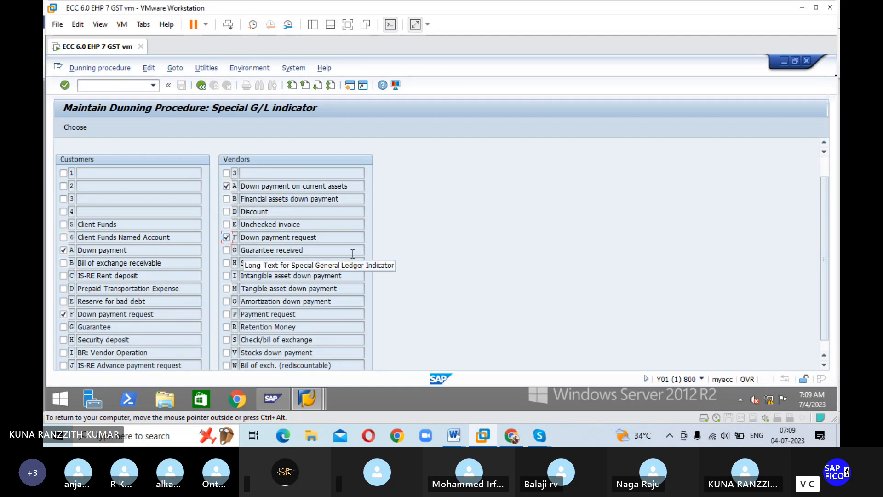
Step: Save the special G/L indicator selection of procedure ES23 in the customizing request
{"action": "left_click", "coordinate": [200, 85]}
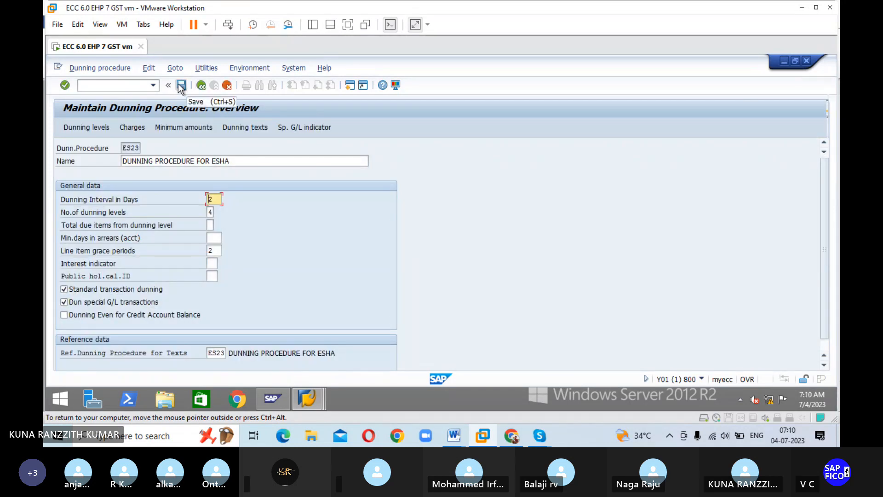
{"action": "left_click", "coordinate": [180, 87]}
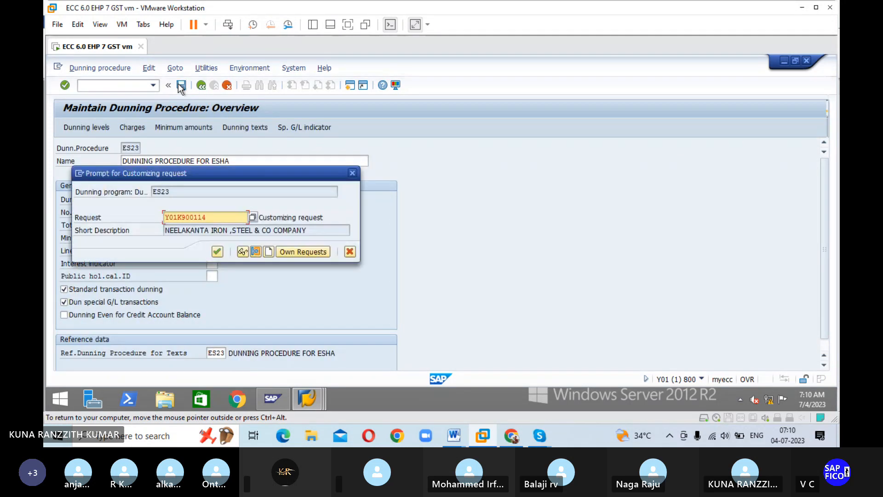
{"action": "left_click", "coordinate": [217, 252]}
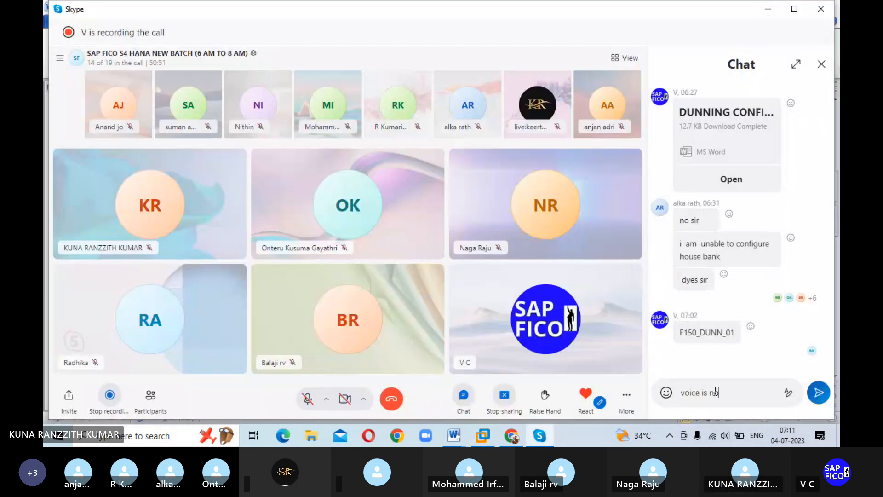
Step: Send the Skype chat messages "voice is not coming anna" and "now ok", and switch back to SAP in VMware Workstation
{"action": "type", "text": "t coming anna"}
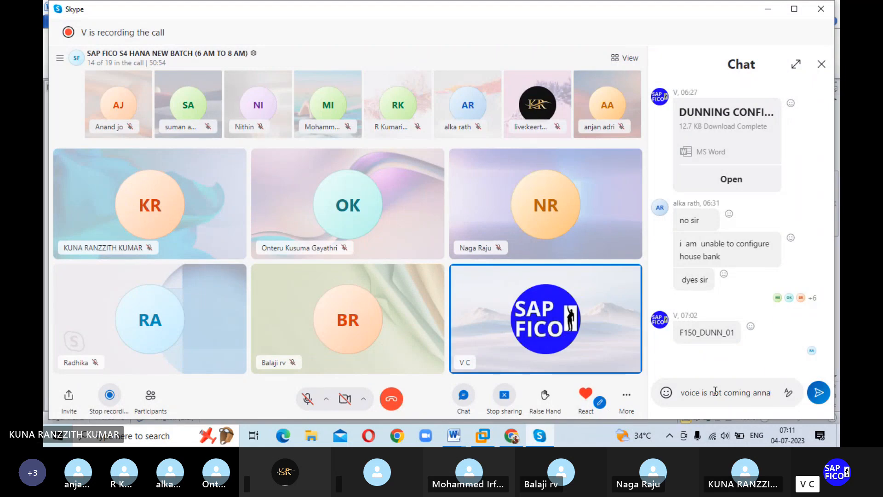
{"action": "key", "text": "Return"}
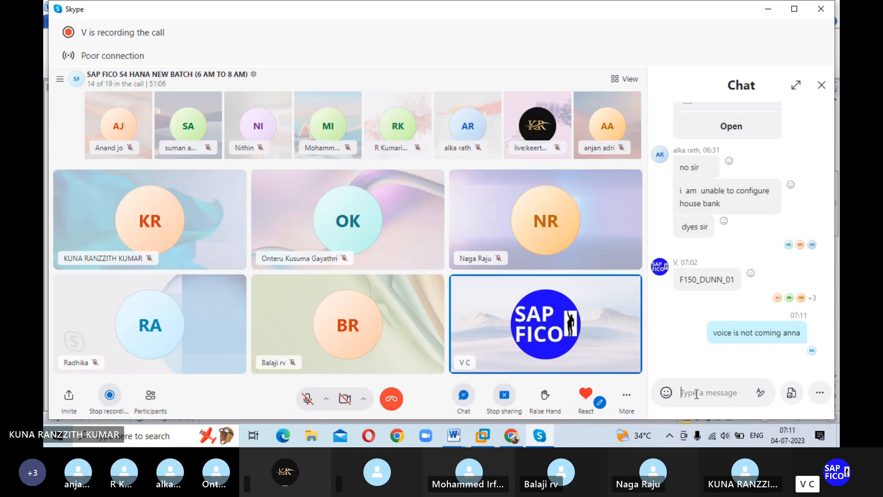
{"action": "type", "text": "now ok"}
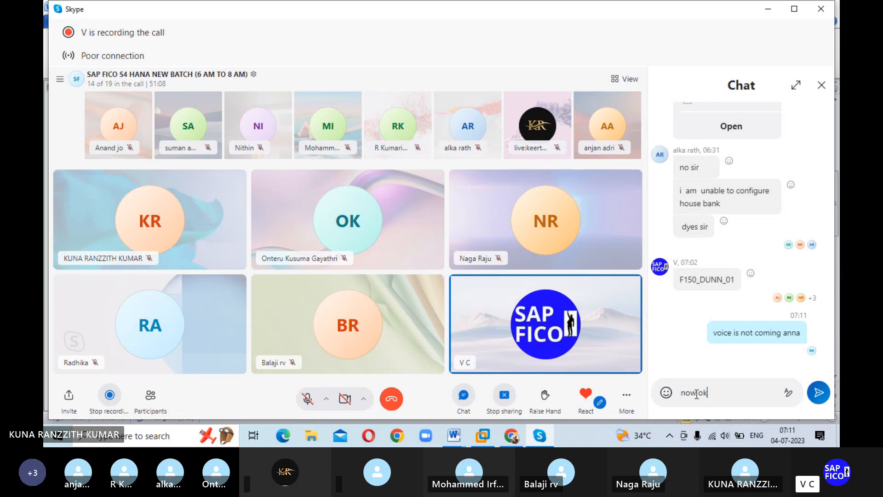
{"action": "key", "text": "Return"}
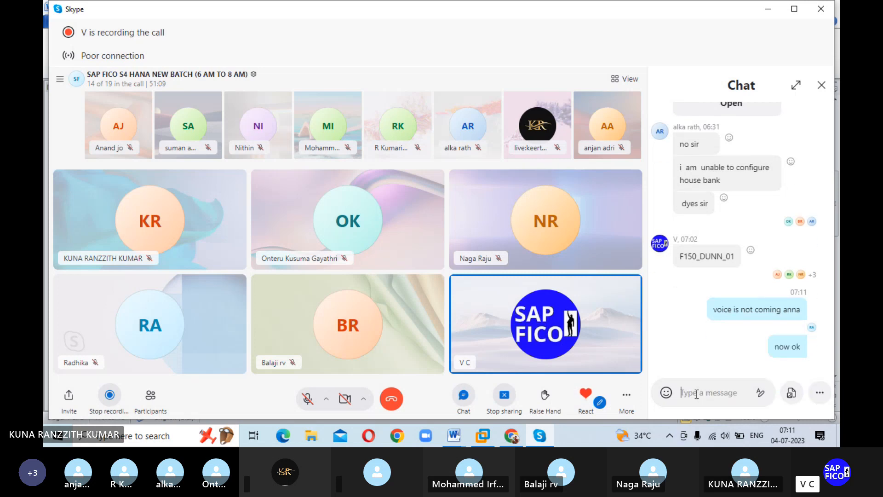
{"action": "left_click", "coordinate": [484, 435]}
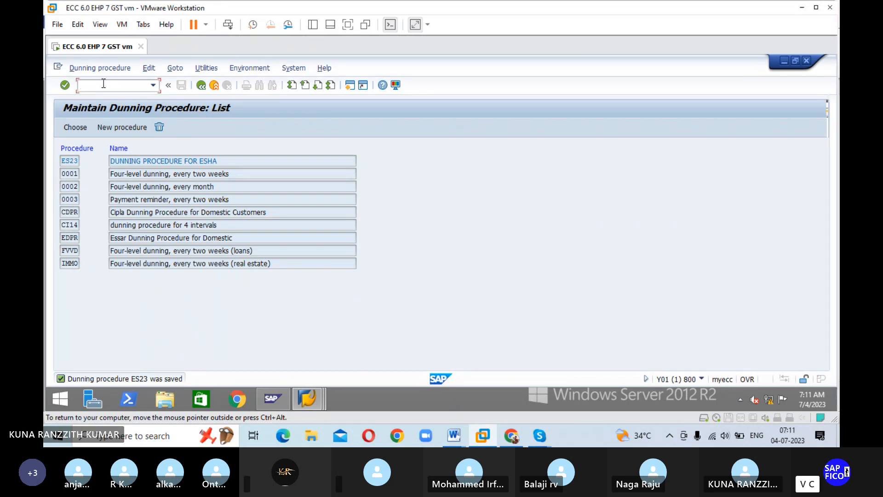
{"action": "type", "text": "/NXD02"}
{"action": "key", "text": "Return"}
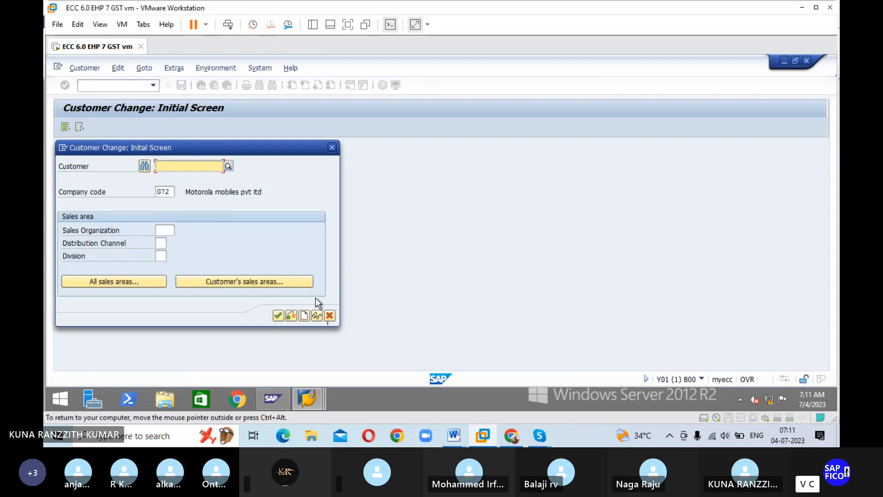
{"action": "left_click", "coordinate": [329, 316]}
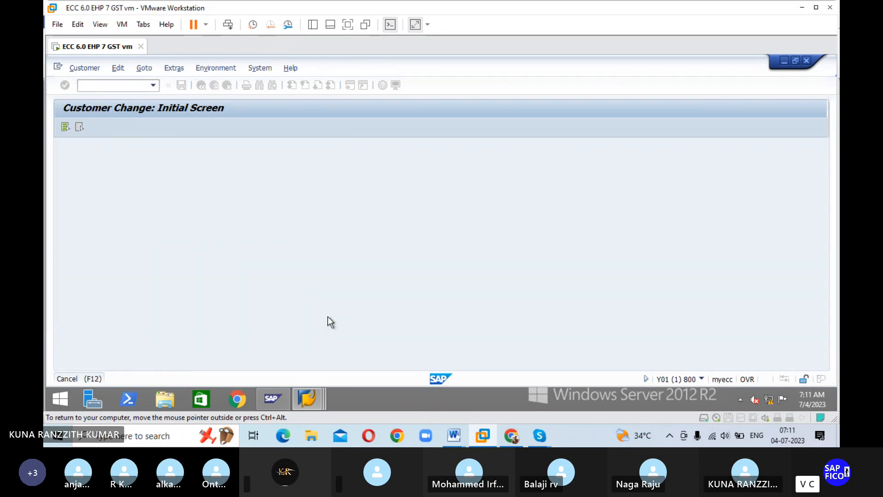
Step: Start creating a customer with transaction XD01
{"action": "left_click", "coordinate": [130, 86]}
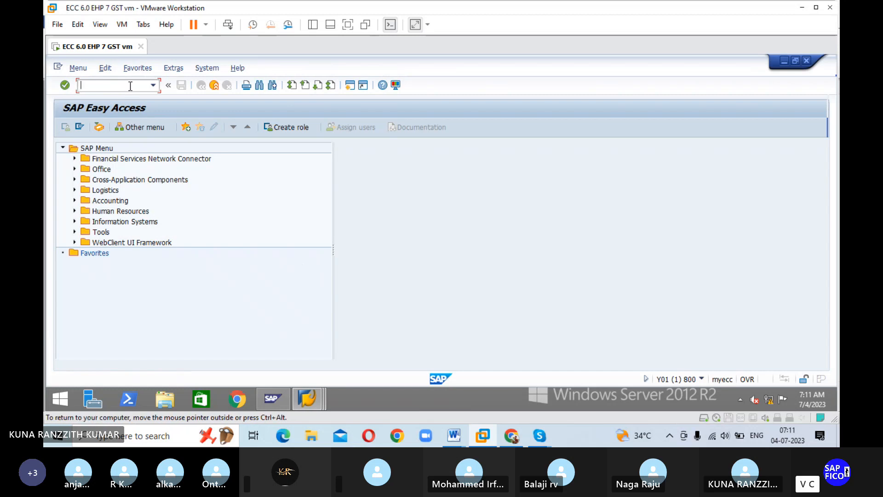
{"action": "type", "text": "XD01"}
{"action": "key", "text": "Return"}
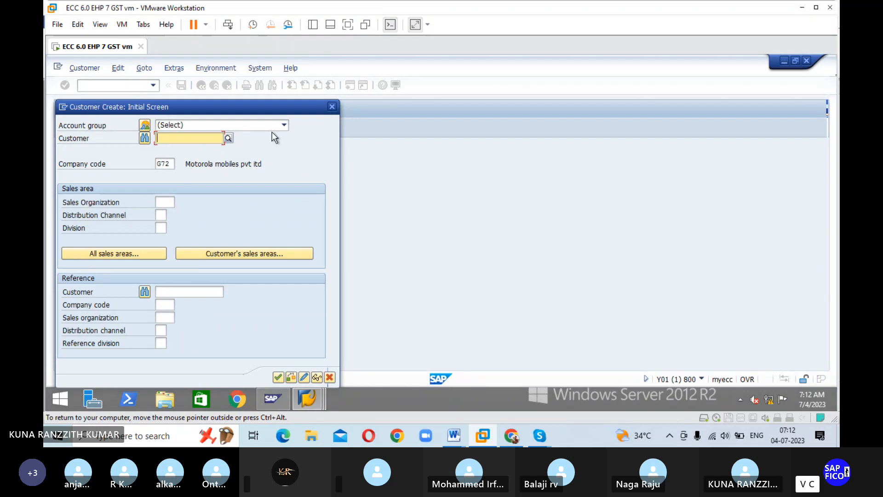
Step: Choose DOMESTIC CUSTOMER FOR ESHA as the account group of the new customer
{"action": "left_click", "coordinate": [287, 124]}
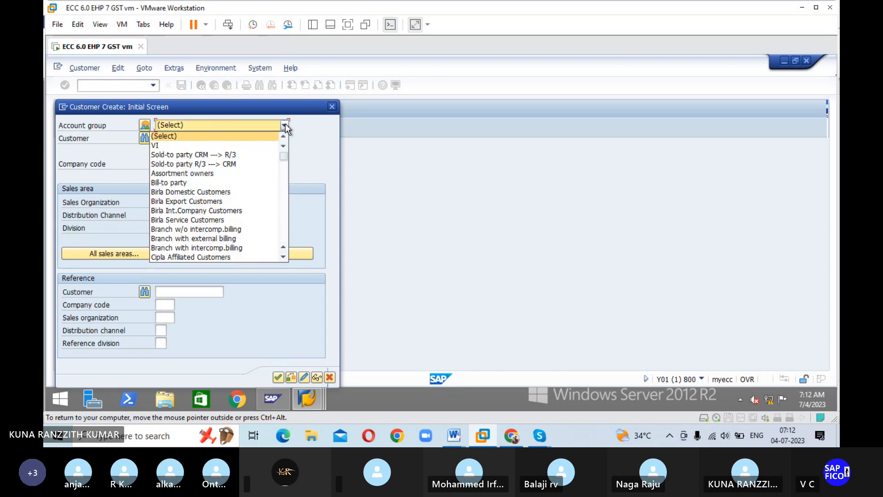
{"action": "scroll", "coordinate": [241, 170], "scroll_direction": "down", "scroll_amount": 15}
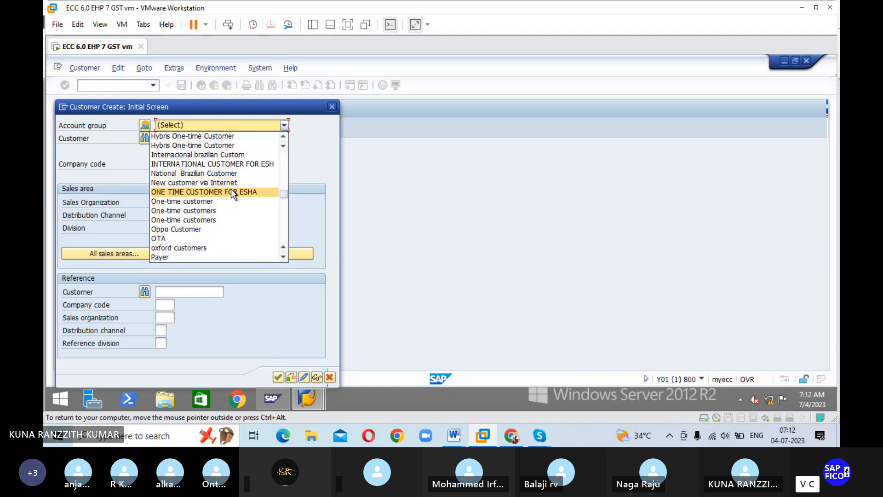
{"action": "scroll", "coordinate": [233, 189], "scroll_direction": "up", "scroll_amount": 2}
{"action": "scroll", "coordinate": [233, 191], "scroll_direction": "up", "scroll_amount": 3}
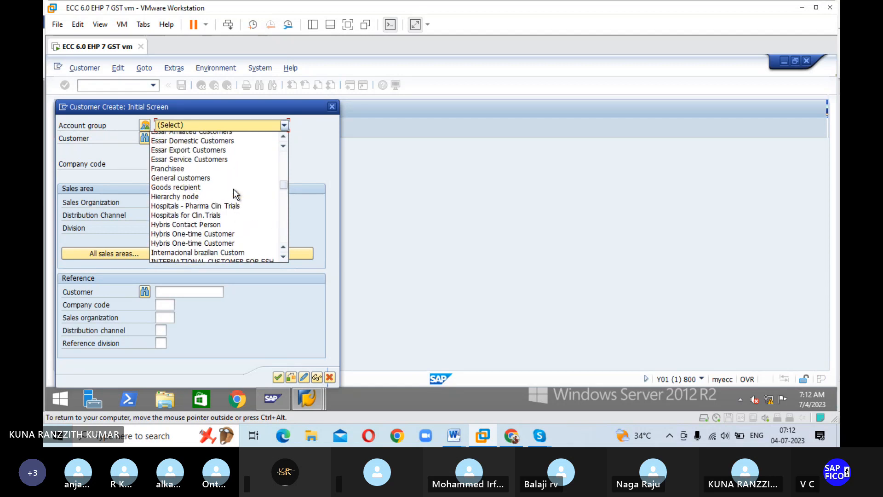
{"action": "scroll", "coordinate": [234, 189], "scroll_direction": "down", "scroll_amount": 5}
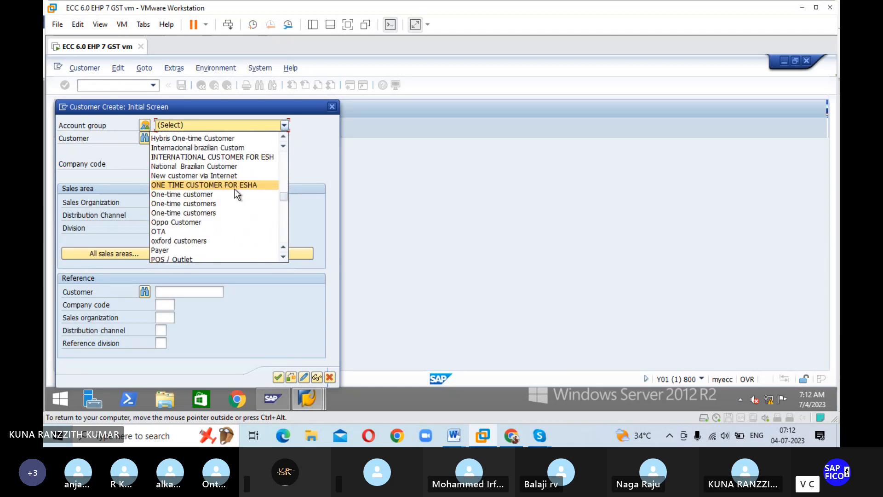
{"action": "scroll", "coordinate": [235, 193], "scroll_direction": "down", "scroll_amount": 3}
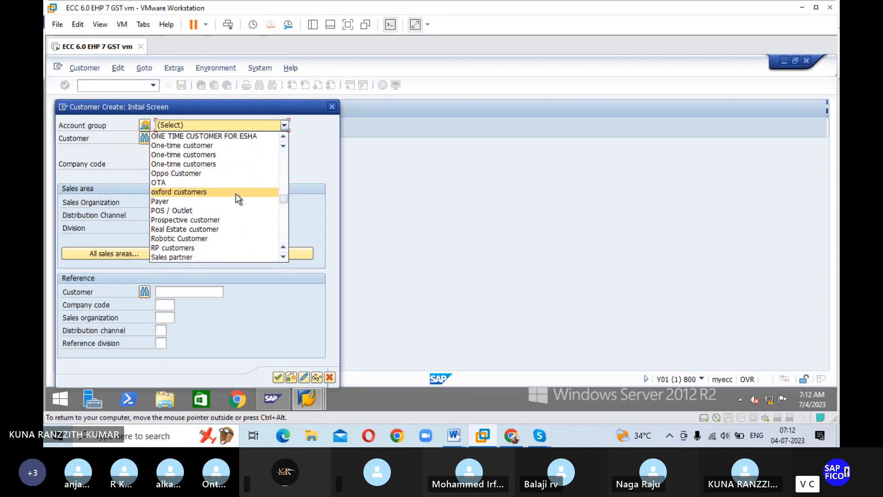
{"action": "scroll", "coordinate": [236, 197], "scroll_direction": "down", "scroll_amount": 8}
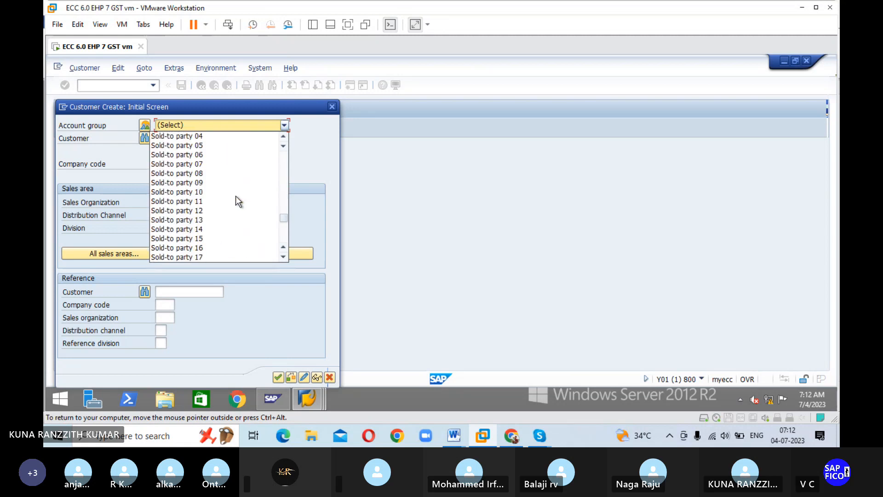
{"action": "scroll", "coordinate": [235, 197], "scroll_direction": "up", "scroll_amount": 9}
{"action": "scroll", "coordinate": [236, 197], "scroll_direction": "up", "scroll_amount": 2}
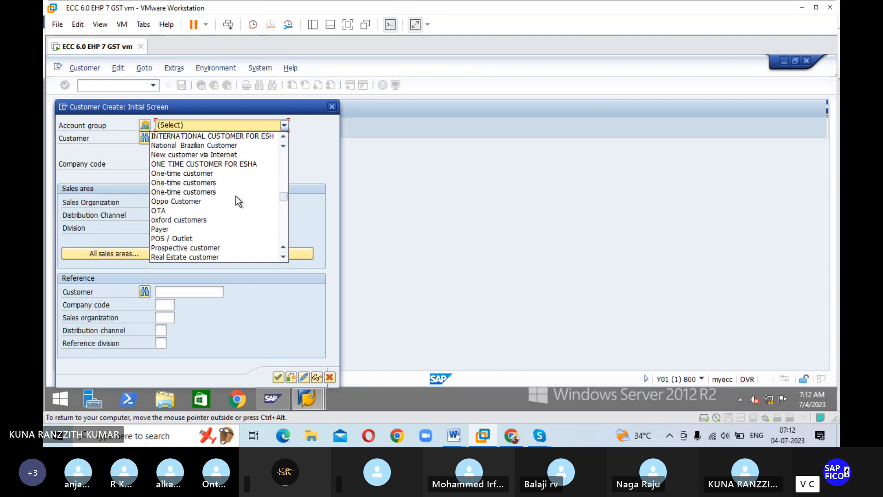
{"action": "scroll", "coordinate": [237, 192], "scroll_direction": "up", "scroll_amount": 1}
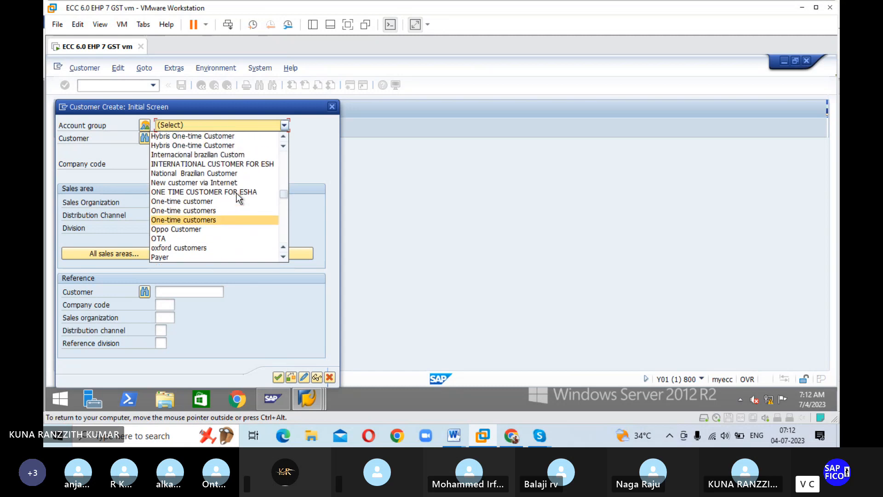
{"action": "scroll", "coordinate": [237, 192], "scroll_direction": "up", "scroll_amount": 4}
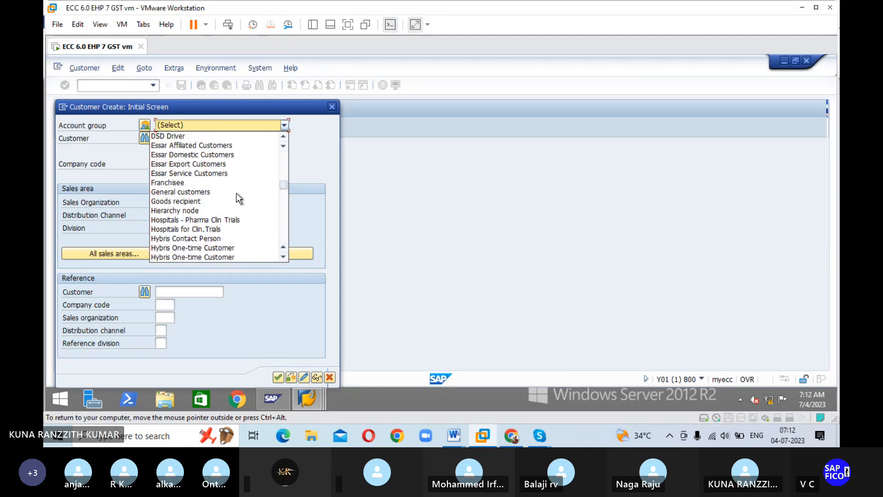
{"action": "scroll", "coordinate": [237, 192], "scroll_direction": "up", "scroll_amount": 2}
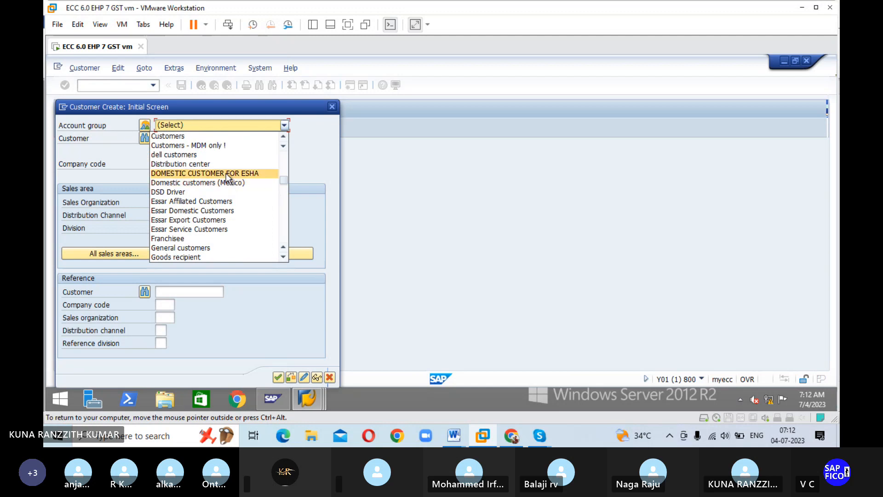
{"action": "left_click", "coordinate": [228, 173]}
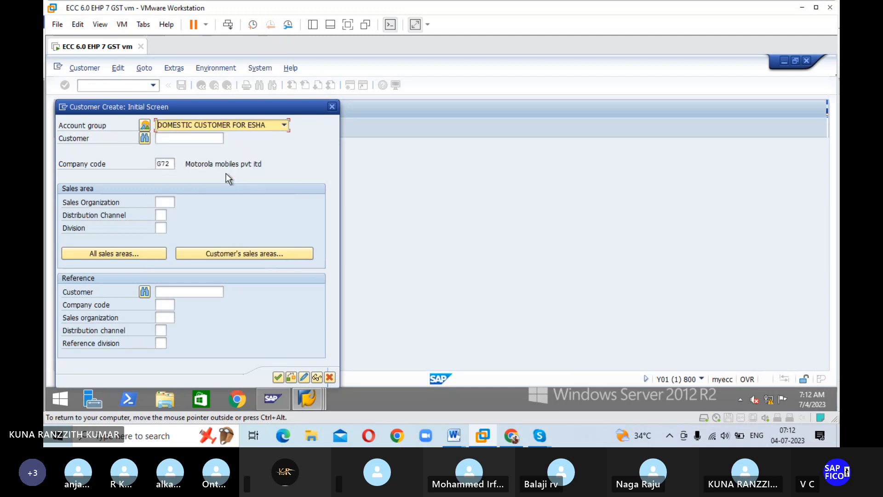
Step: Find company code ESHA in the value list, assign it to the new customer, and continue to the general data
{"action": "left_click", "coordinate": [172, 164]}
{"action": "left_click", "coordinate": [181, 165]}
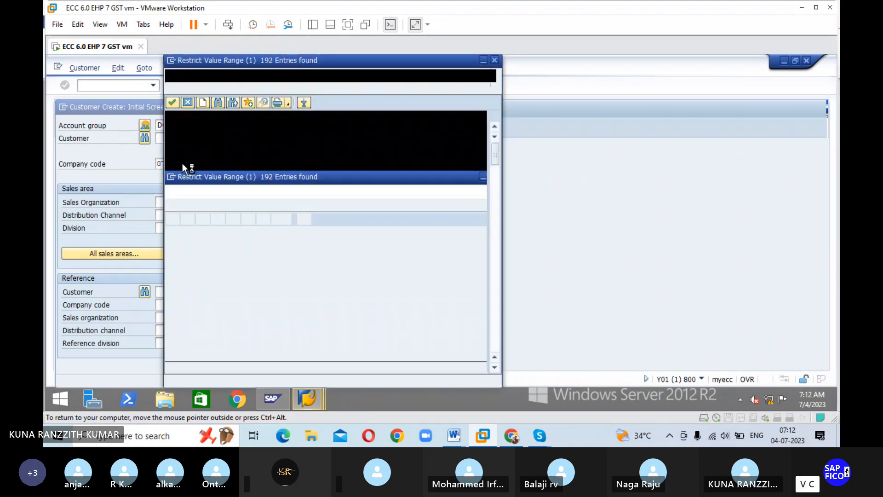
{"action": "left_click", "coordinate": [217, 105]}
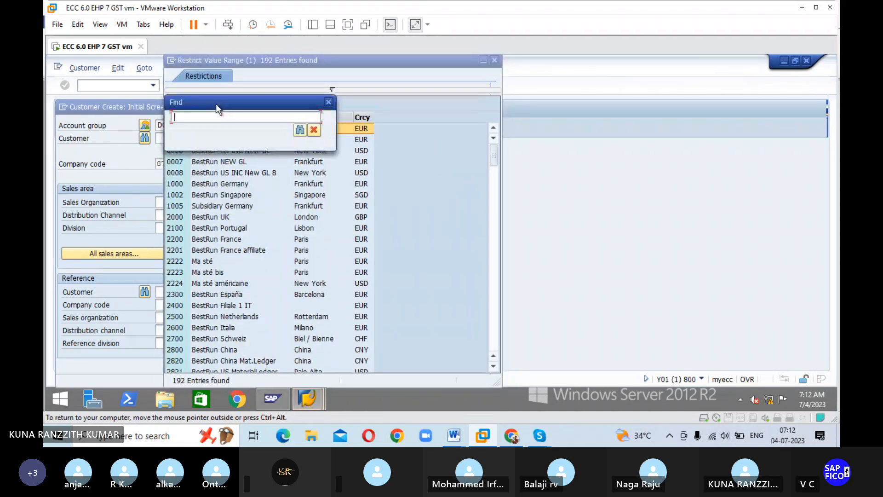
{"action": "type", "text": "ESHA"}
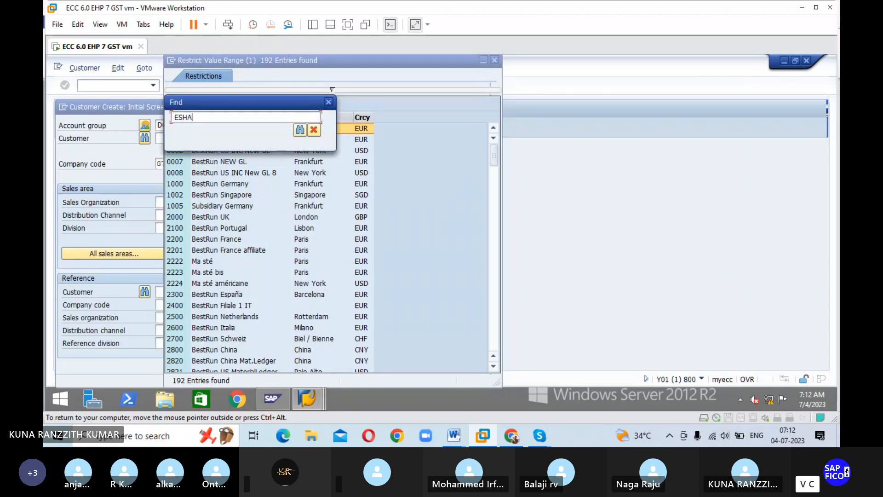
{"action": "key", "text": "Return"}
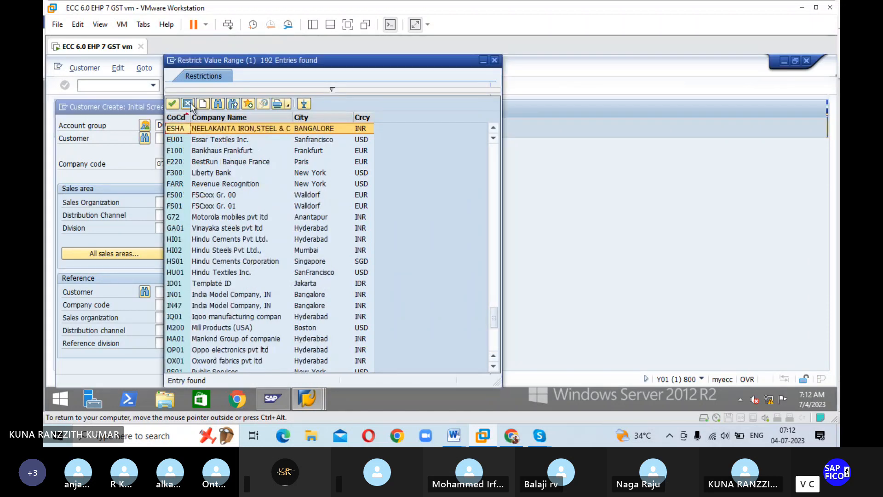
{"action": "key", "text": "Return"}
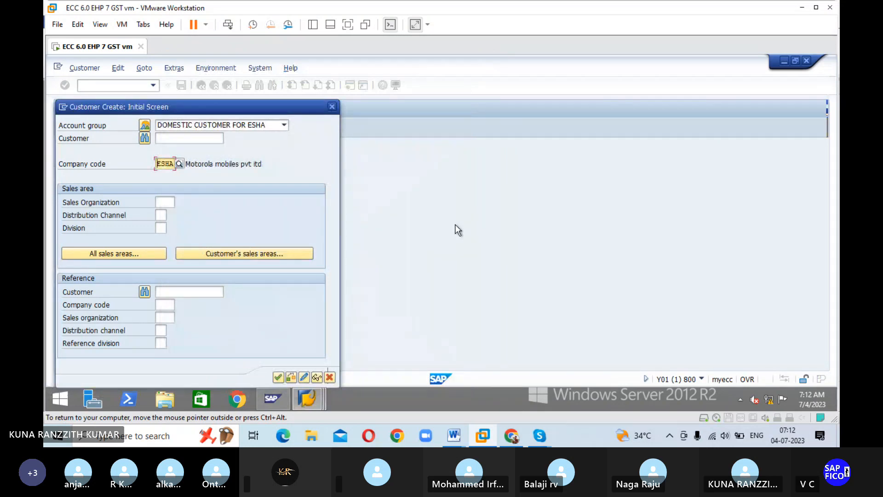
{"action": "left_click", "coordinate": [278, 377]}
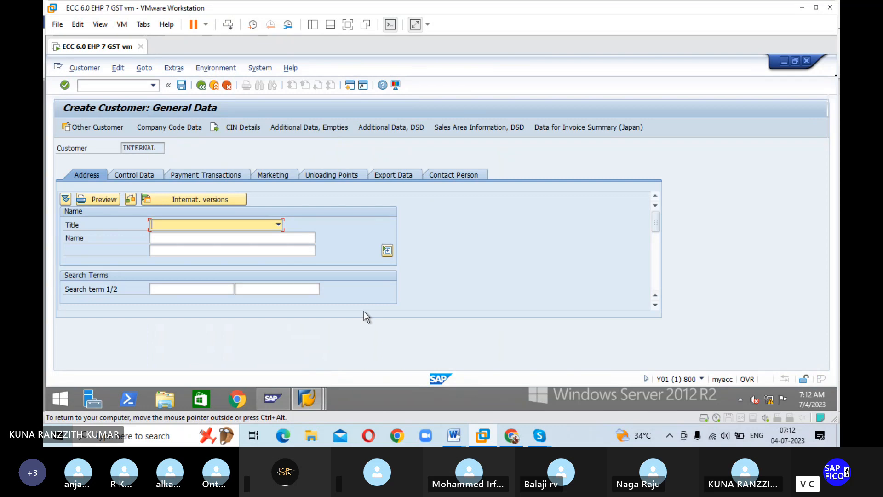
Step: Set the customer's title to Company and the name to ABCD STEELS IRON PVT LTD
{"action": "left_click", "coordinate": [280, 224]}
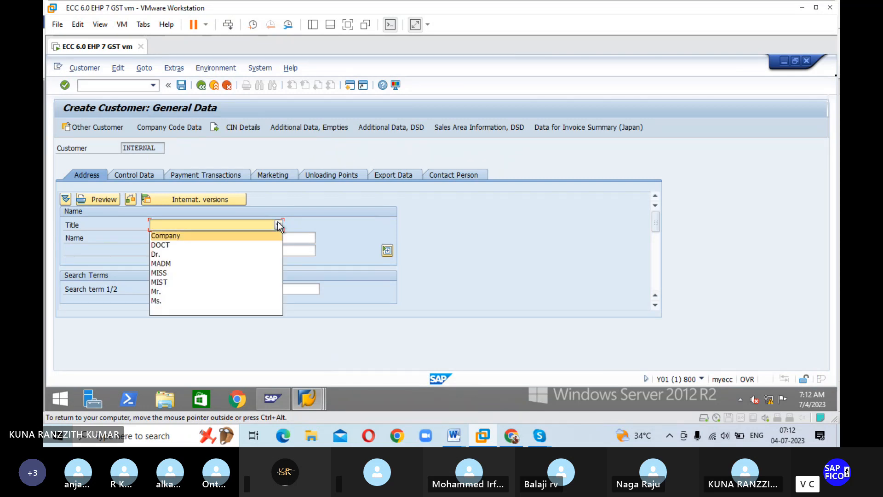
{"action": "left_click", "coordinate": [262, 231]}
{"action": "left_click", "coordinate": [245, 239]}
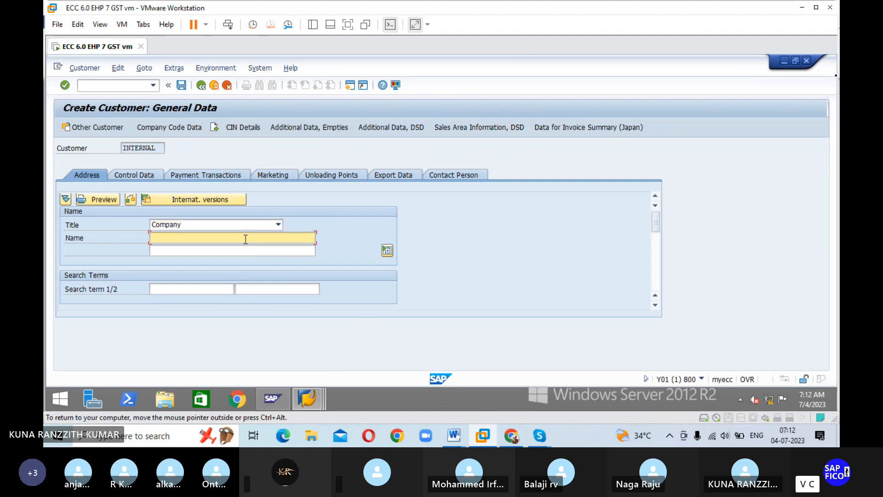
{"action": "type", "text": "ABCD STEELS "}
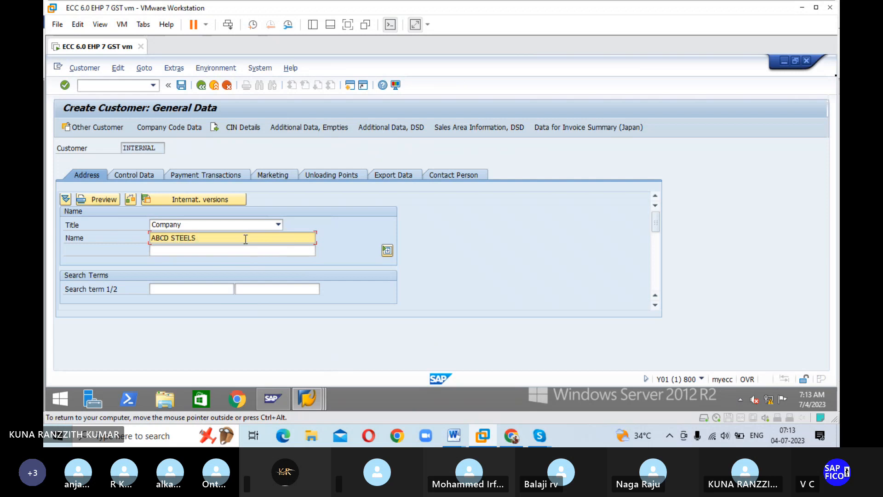
{"action": "type", "text": "IRON PVT LTD"}
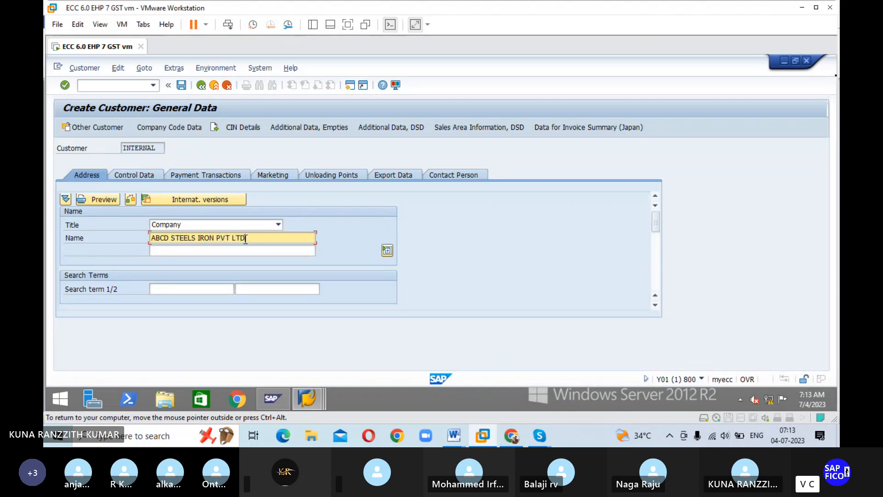
Step: Enter ABCD as the customer's first search term
{"action": "key", "text": "Tab"}
{"action": "key", "text": "Tab"}
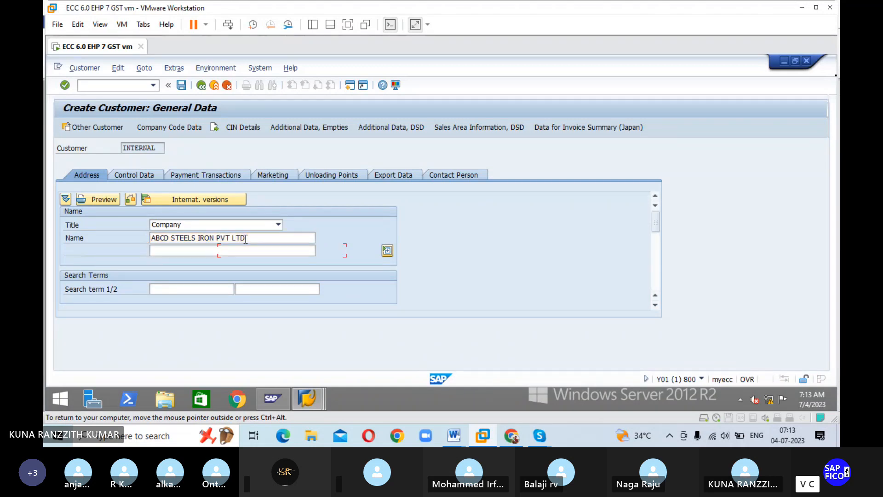
{"action": "type", "text": "ABCD"}
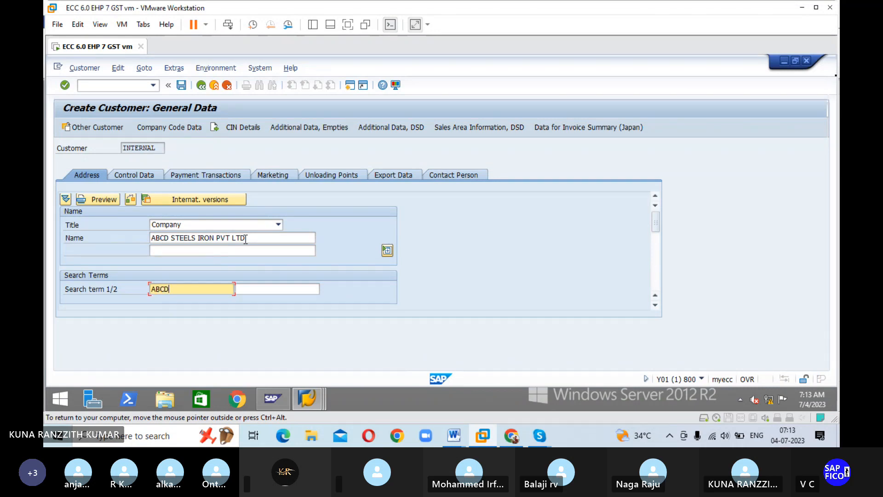
{"action": "key", "text": "Tab"}
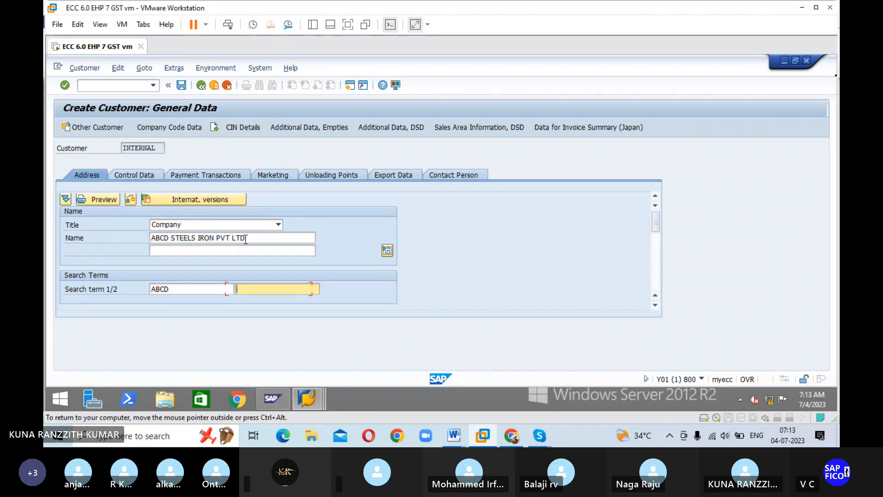
Step: Enter the customer's street and house number in the street address
{"action": "key", "text": "Tab"}
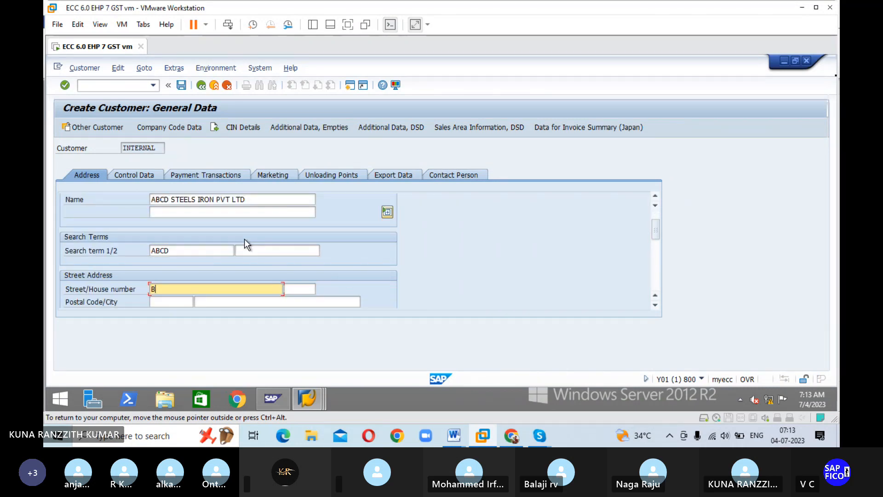
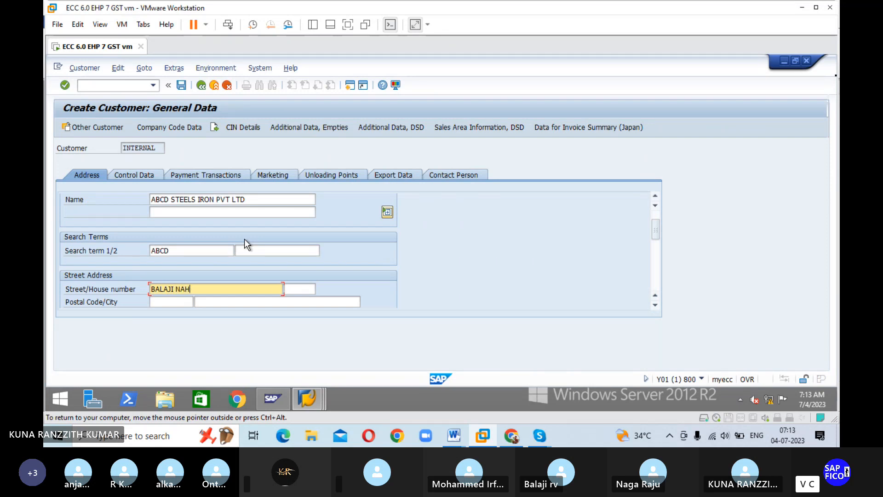
{"action": "key", "text": "Tab"}
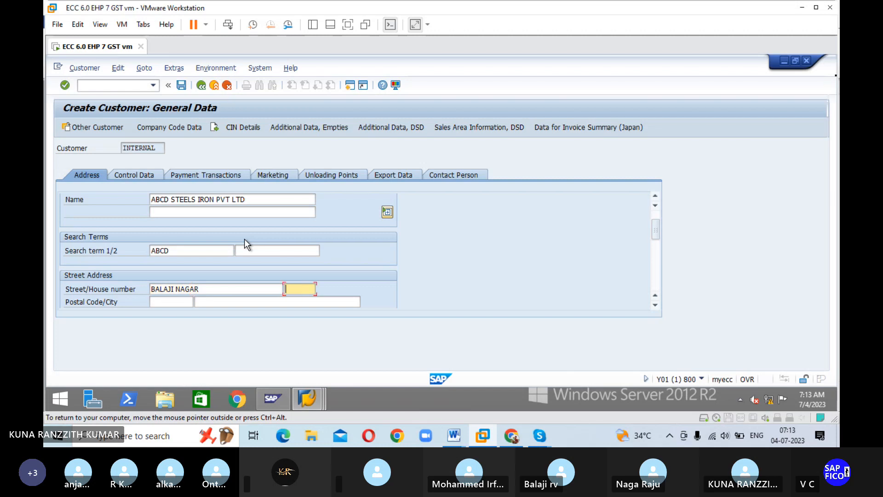
{"action": "key", "text": "Tab"}
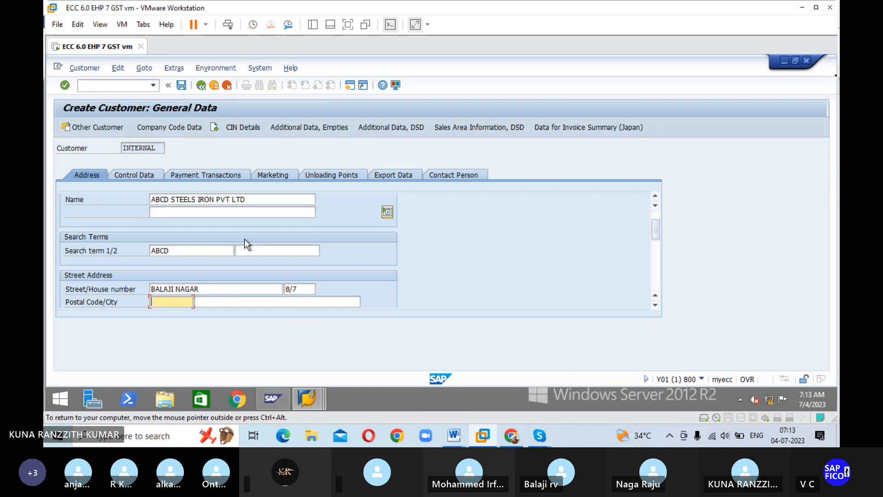
Step: Enter the postal code and city of the customer's street address
{"action": "type", "text": "515001"}
{"action": "key", "text": "Tab"}
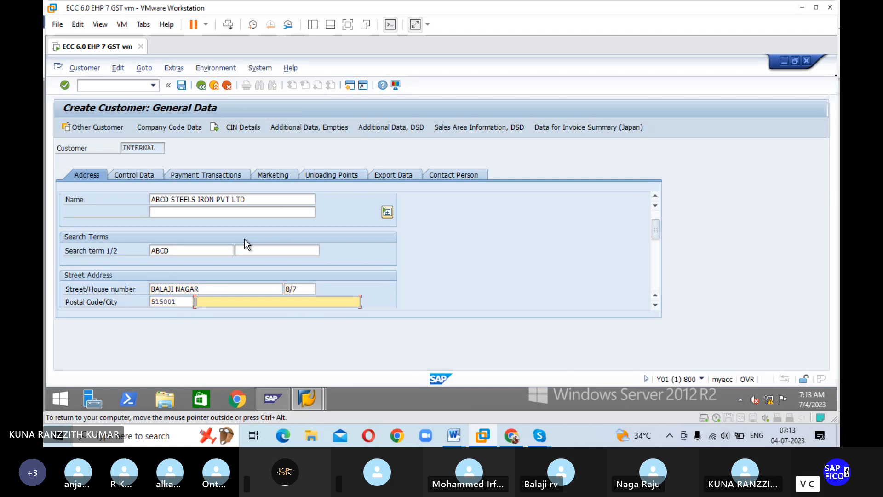
{"action": "type", "text": "A"}
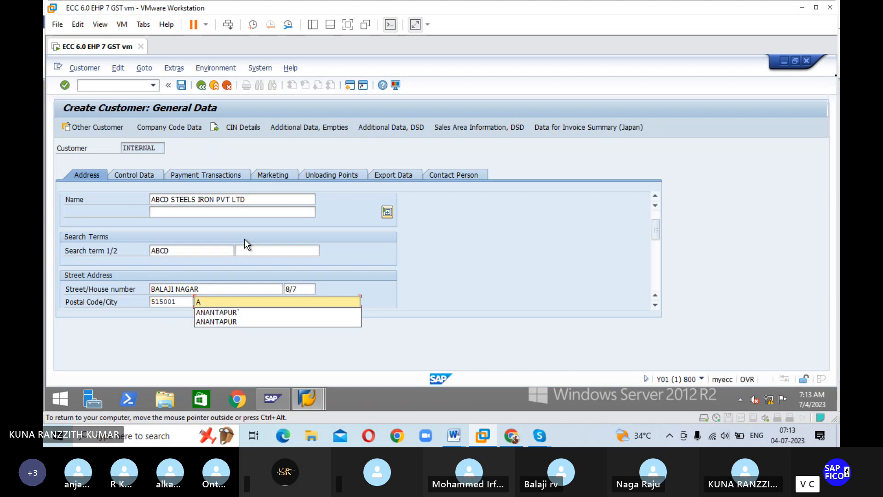
{"action": "key", "text": "Down"}
{"action": "key", "text": "Return"}
{"action": "key", "text": "Tab"}
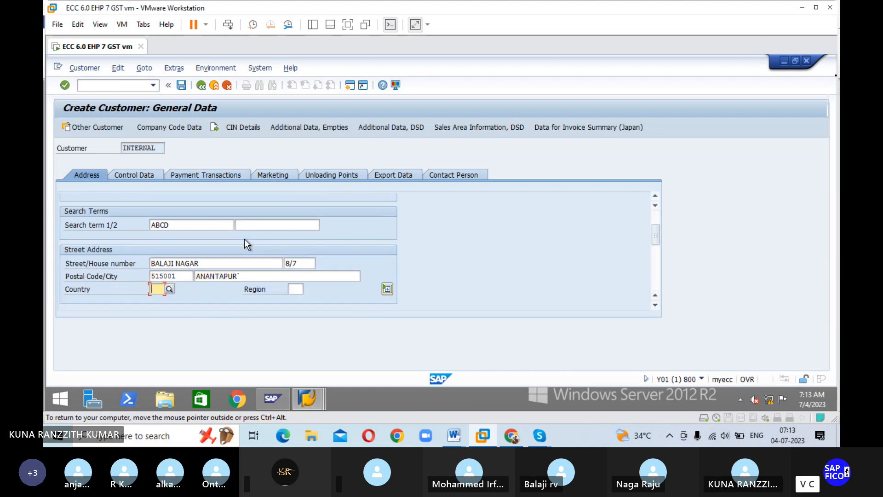
Step: Set the country to IN and the region to 01 in the customer's street address
{"action": "key", "text": "F4"}
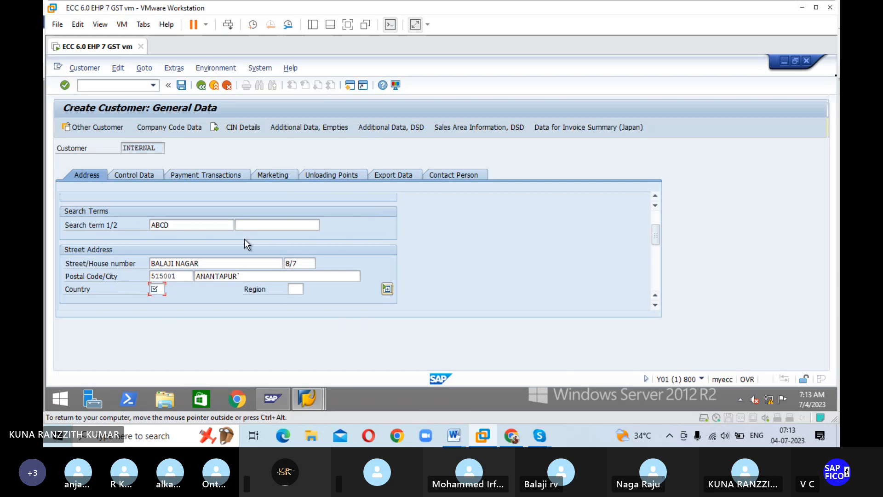
{"action": "type", "text": "IN"}
{"action": "key", "text": "Tab"}
{"action": "type", "text": "01"}
{"action": "key", "text": "Tab"}
{"action": "key", "text": "Tab"}
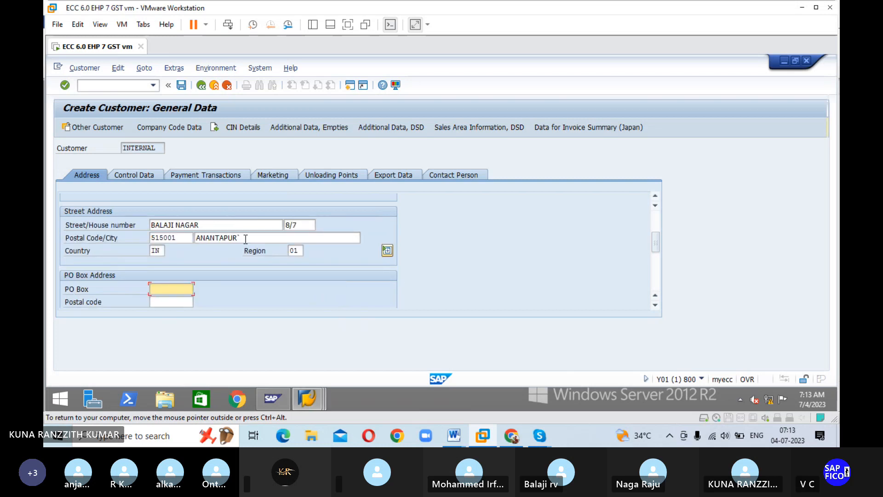
Step: Enter the PO box and its postal code in the customer's PO box address
{"action": "type", "text": "ANANTAPUR"}
{"action": "key", "text": "Down"}
{"action": "key", "text": "Return"}
{"action": "key", "text": "Tab"}
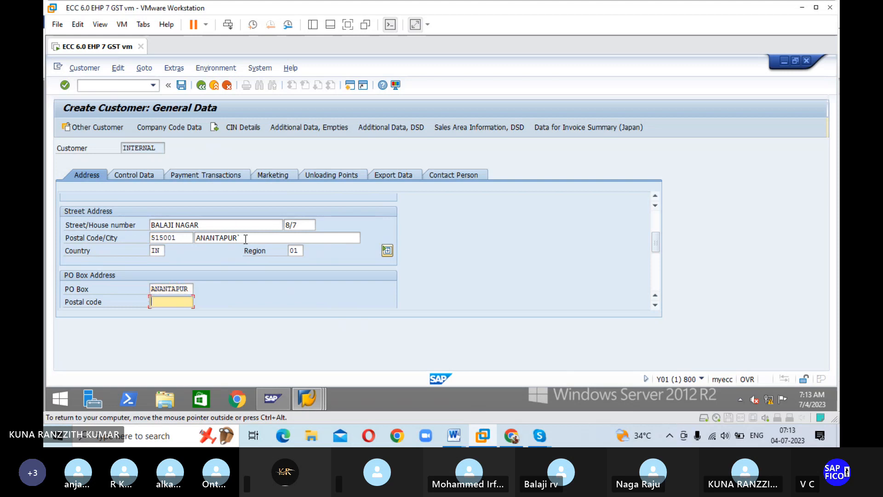
{"action": "type", "text": "515"}
{"action": "key", "text": "Down"}
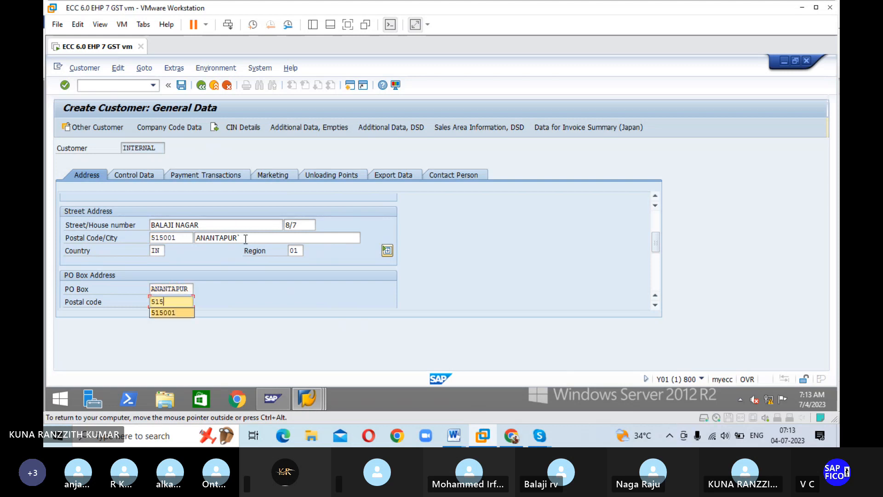
{"action": "key", "text": "Return"}
{"action": "key", "text": "Tab"}
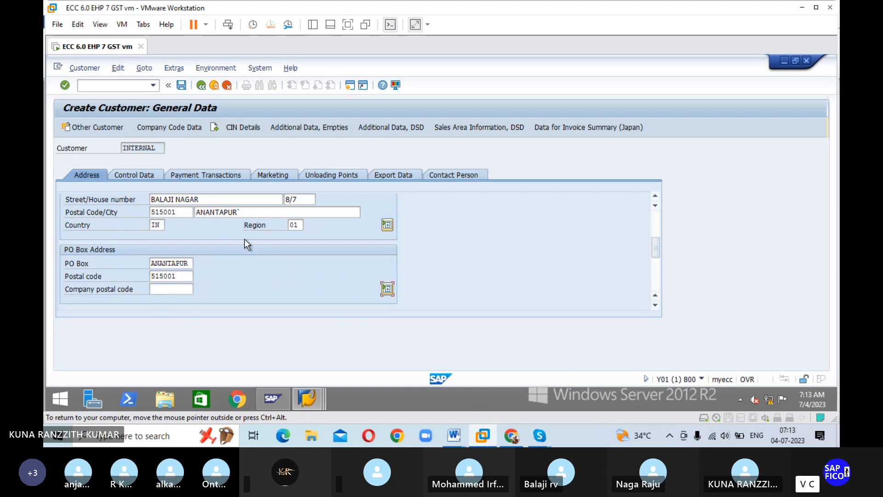
{"action": "key", "text": "Tab"}
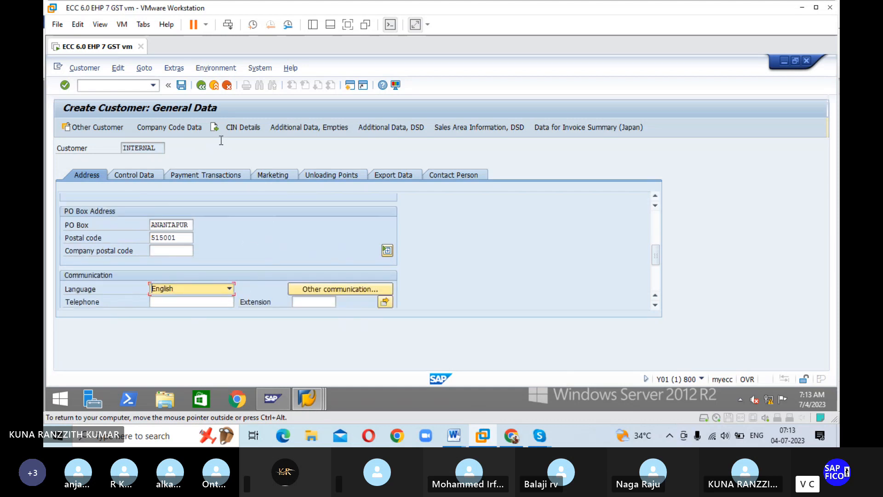
Step: In the customer's company code data, set the reconciliation account to 200102 and the sort key to 031
{"action": "left_click", "coordinate": [186, 127]}
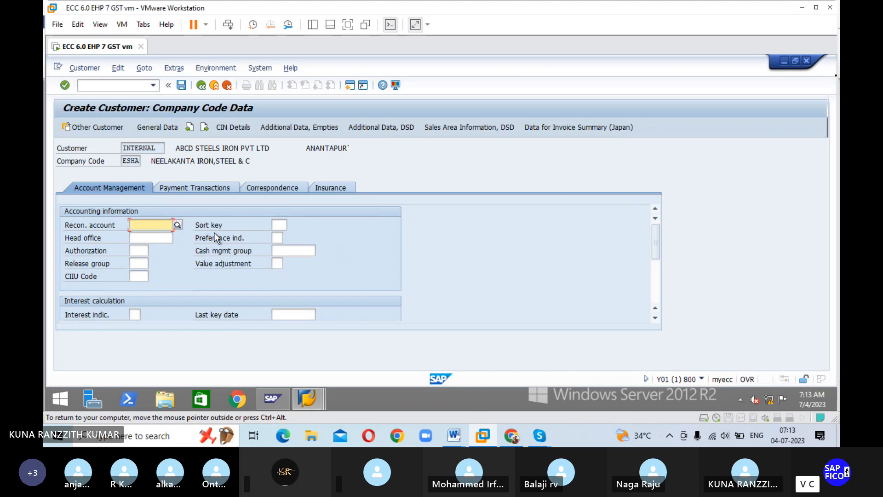
{"action": "left_click", "coordinate": [177, 224]}
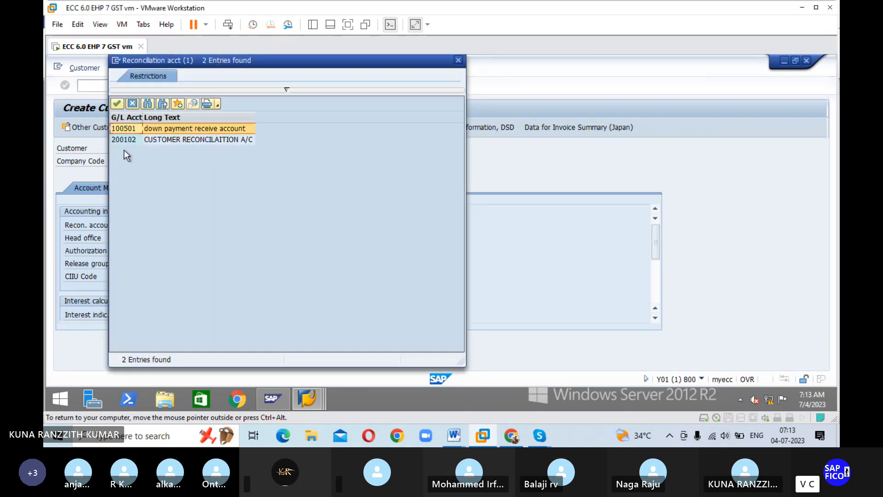
{"action": "left_click", "coordinate": [125, 138]}
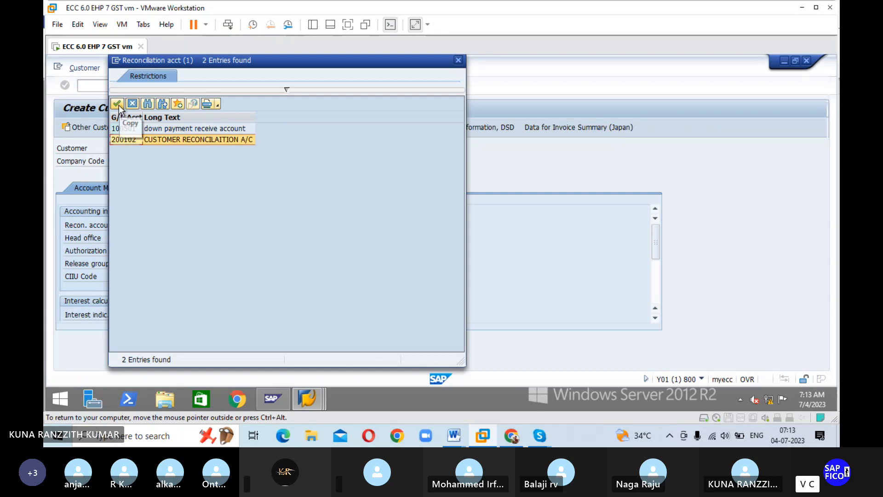
{"action": "left_click", "coordinate": [119, 105]}
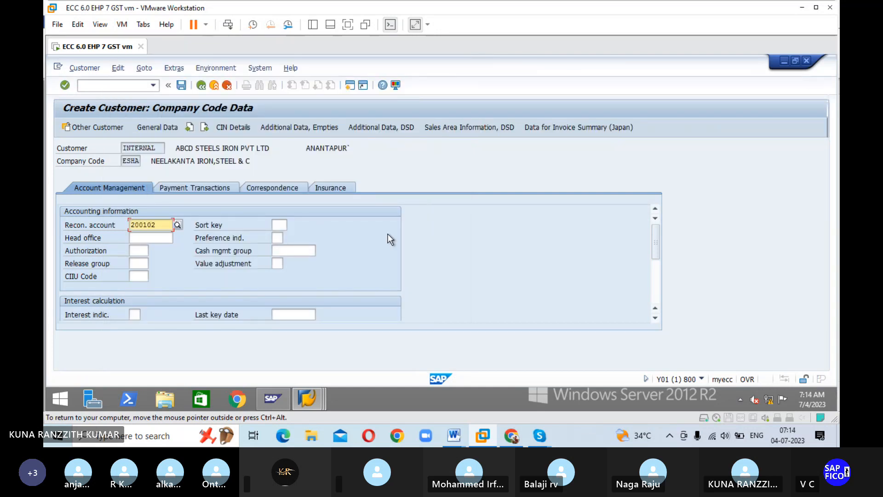
{"action": "key", "text": "Tab"}
{"action": "type", "text": "031"}
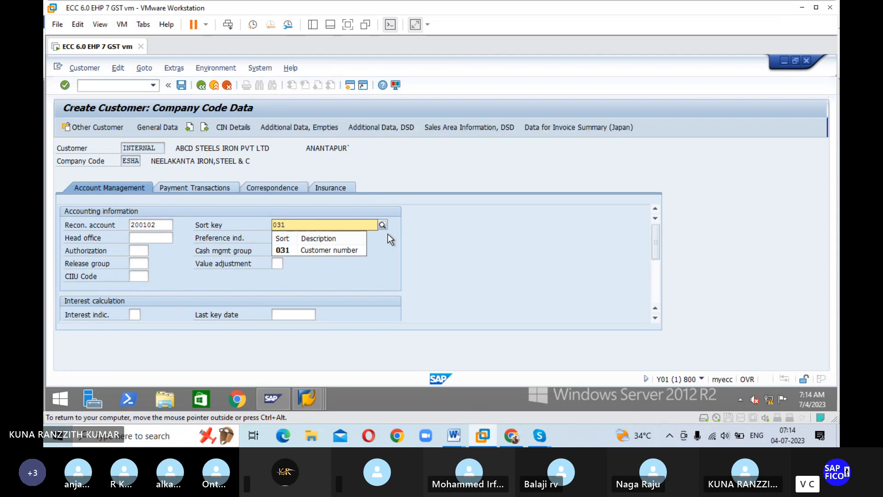
{"action": "key", "text": "Return"}
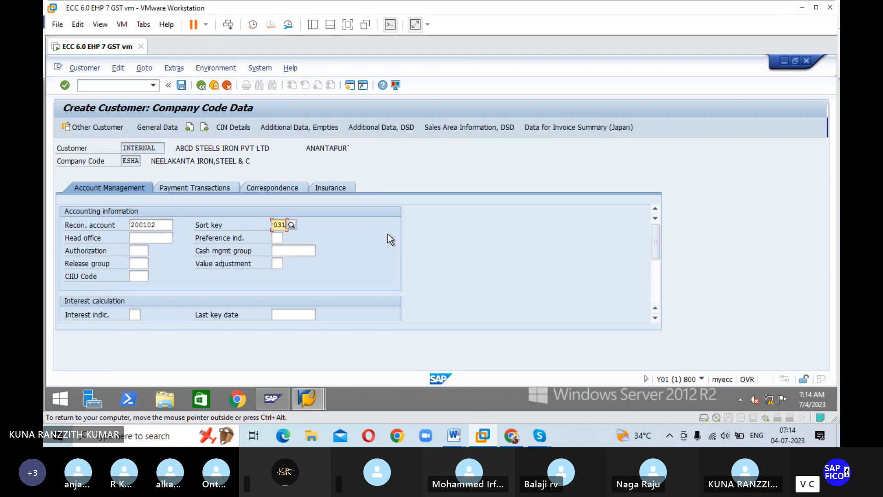
Step: Assign cash management group A4 (Major vendors) in the customer's accounting information
{"action": "left_click", "coordinate": [286, 251]}
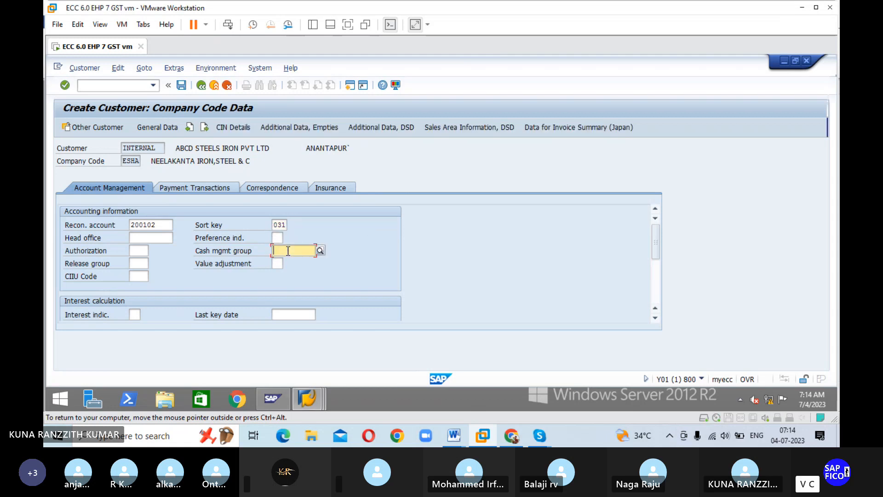
{"action": "left_click", "coordinate": [319, 251]}
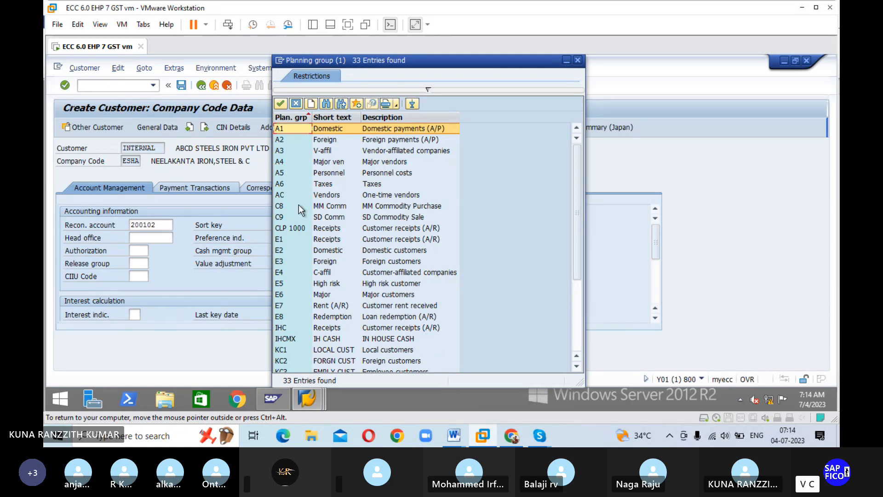
{"action": "left_click", "coordinate": [282, 163]}
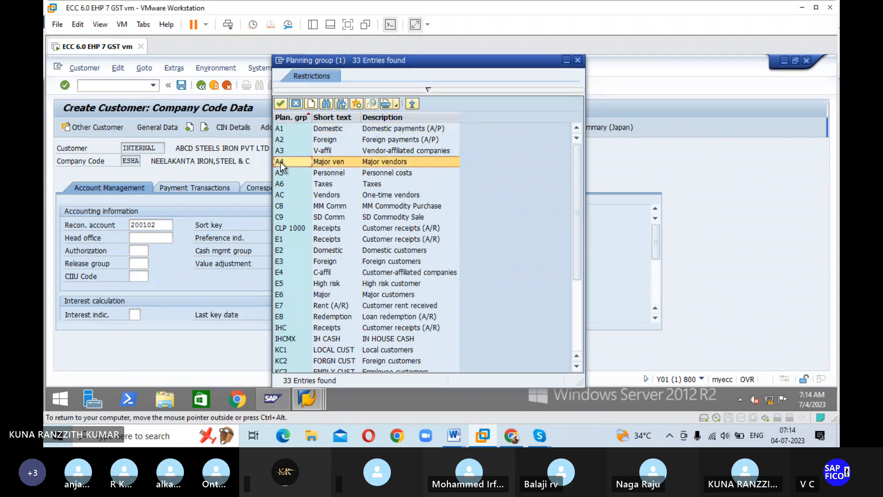
{"action": "left_click", "coordinate": [280, 104]}
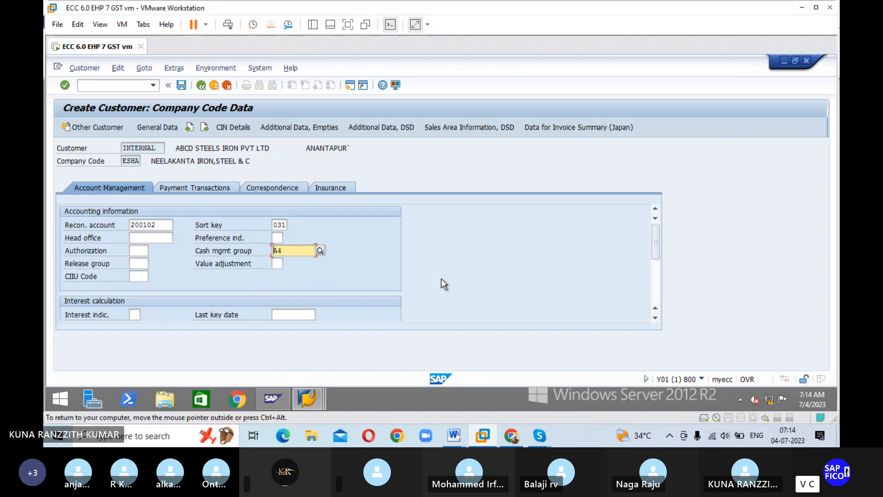
Step: Set the terms of payment to 0001 and the tolerance group to ESTG in the customer's payment data
{"action": "left_click", "coordinate": [200, 185]}
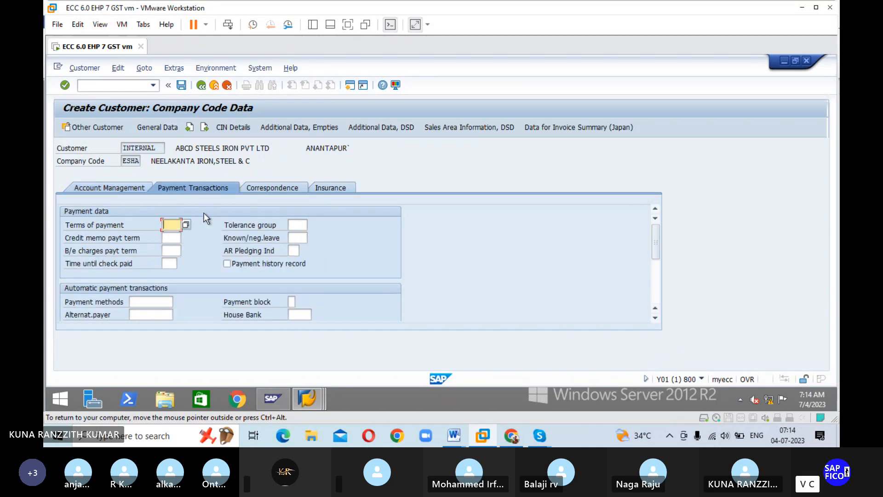
{"action": "type", "text": "0001"}
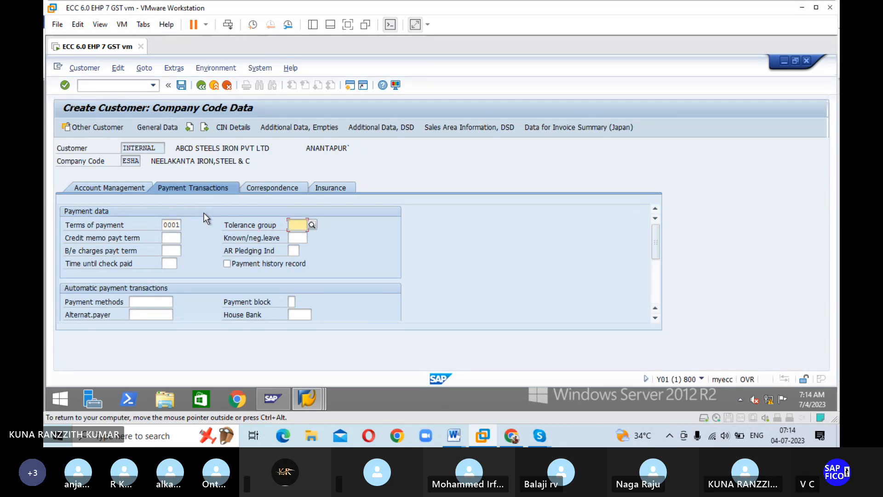
{"action": "left_click", "coordinate": [312, 224]}
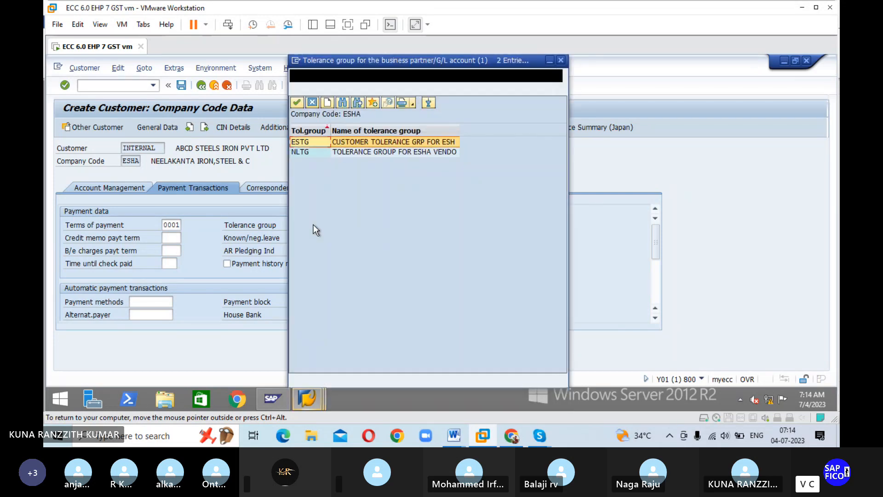
{"action": "left_click", "coordinate": [297, 104]}
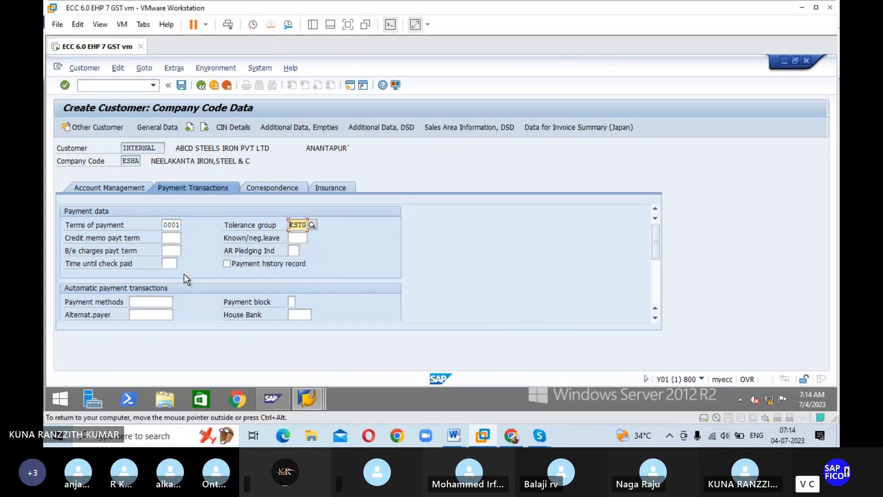
Step: Assign dunning procedure ES23 in the customer's correspondence data and save the customer
{"action": "left_click", "coordinate": [268, 188]}
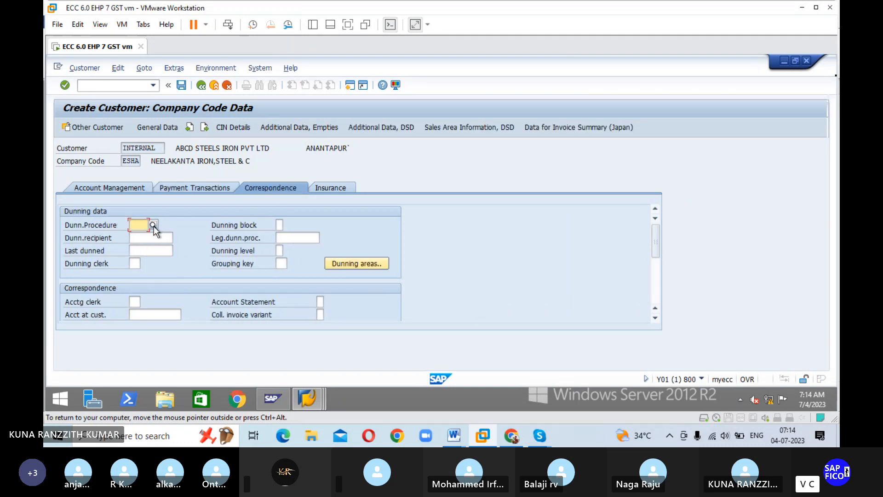
{"action": "left_click", "coordinate": [153, 225]}
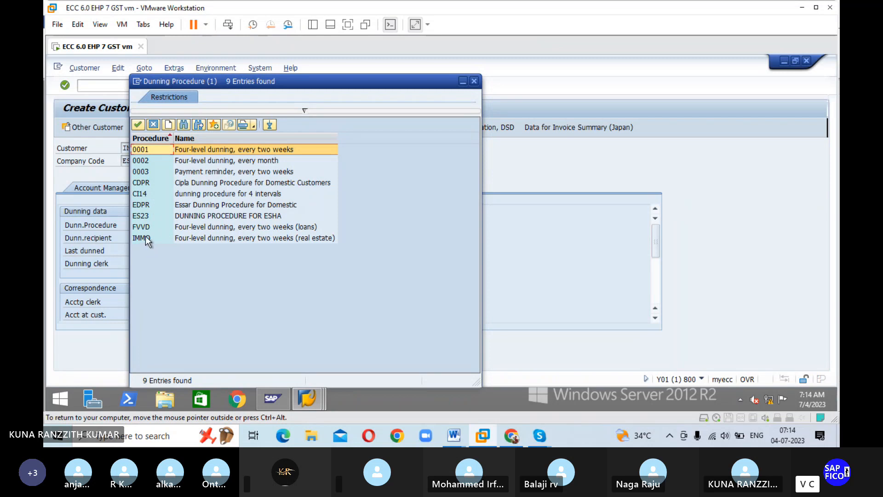
{"action": "left_click", "coordinate": [142, 216]}
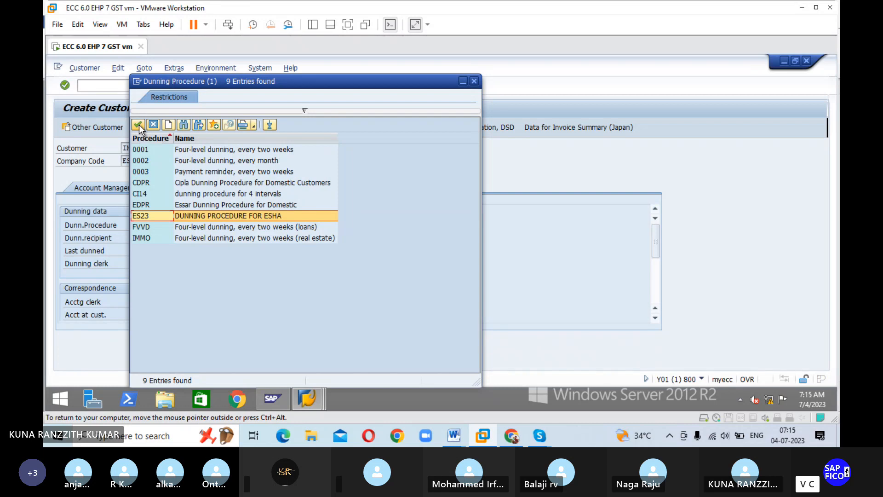
{"action": "left_click", "coordinate": [138, 124]}
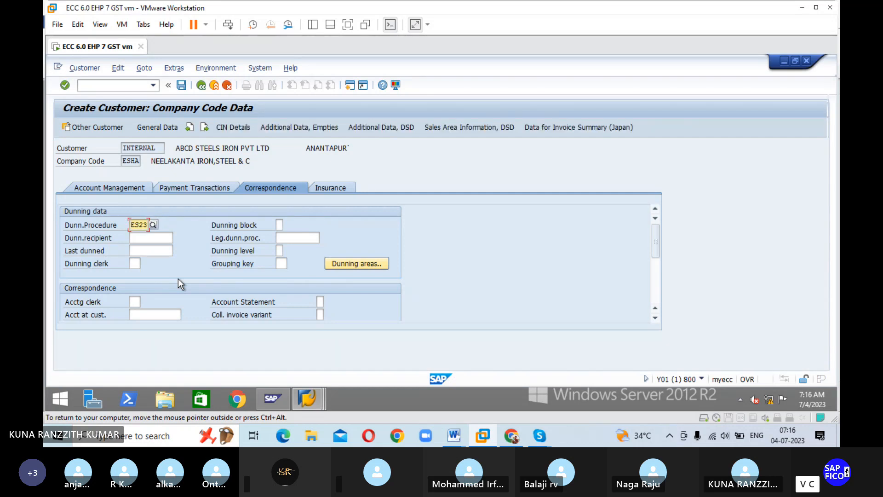
{"action": "left_click", "coordinate": [181, 85]}
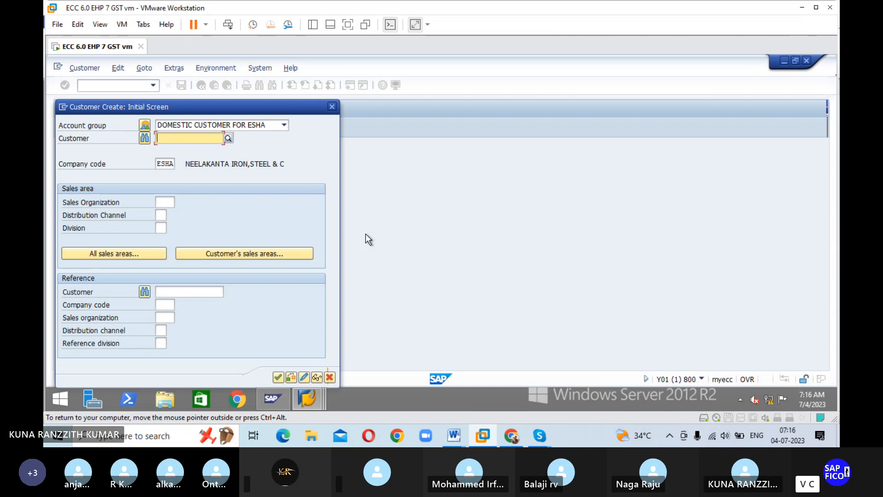
Step: Leave customer creation and return to the SAP Easy Access screen with /N
{"action": "left_click", "coordinate": [278, 377]}
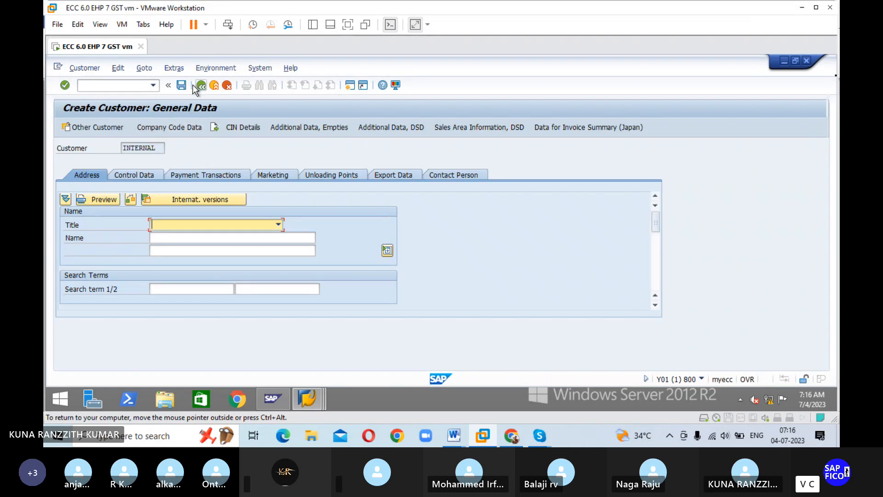
{"action": "left_click", "coordinate": [133, 84]}
{"action": "type", "text": "/N"}
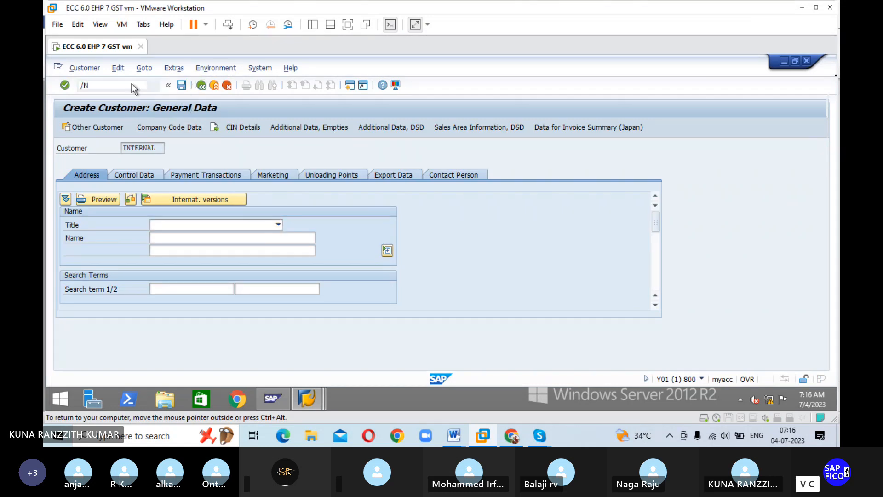
{"action": "key", "text": "Return"}
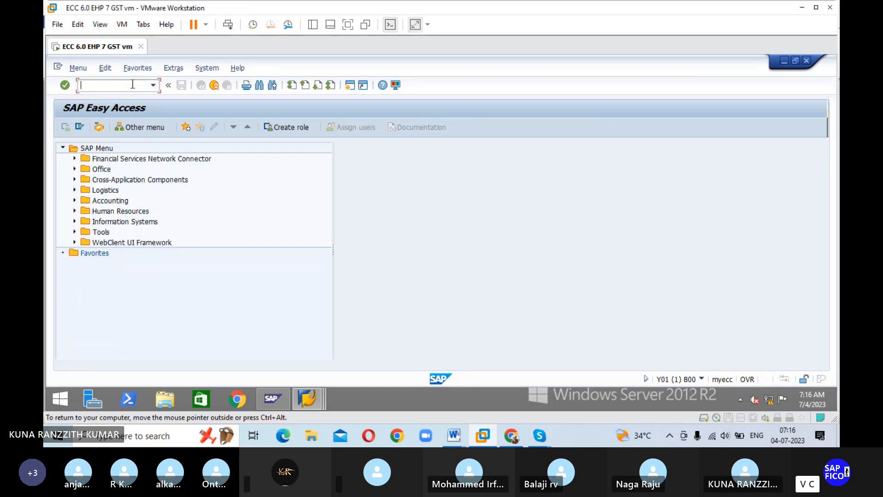